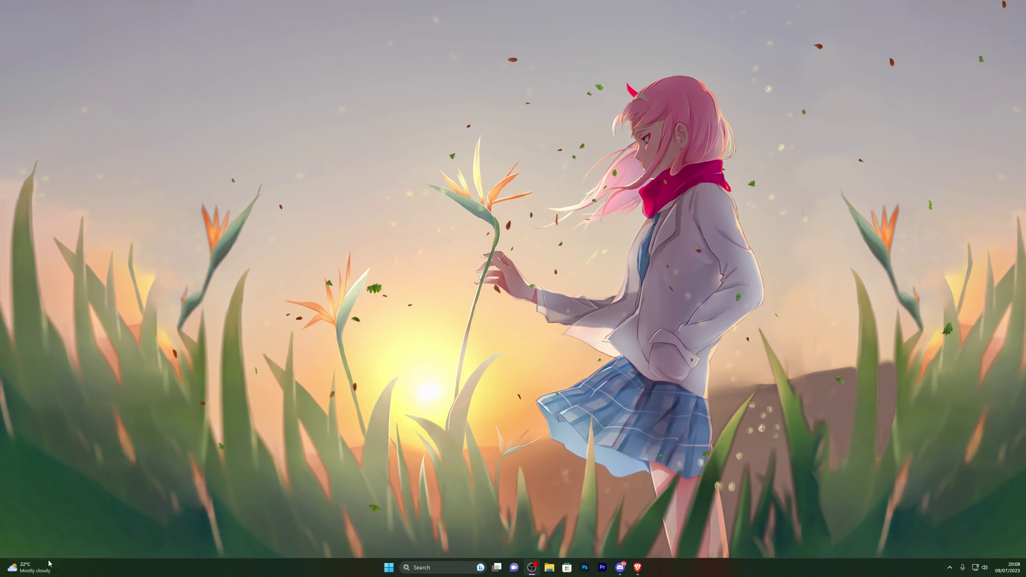
Step: Switch Defender real-time protection off in Virus & threat protection settings, then close Windows Security
key("super")
type("virus")
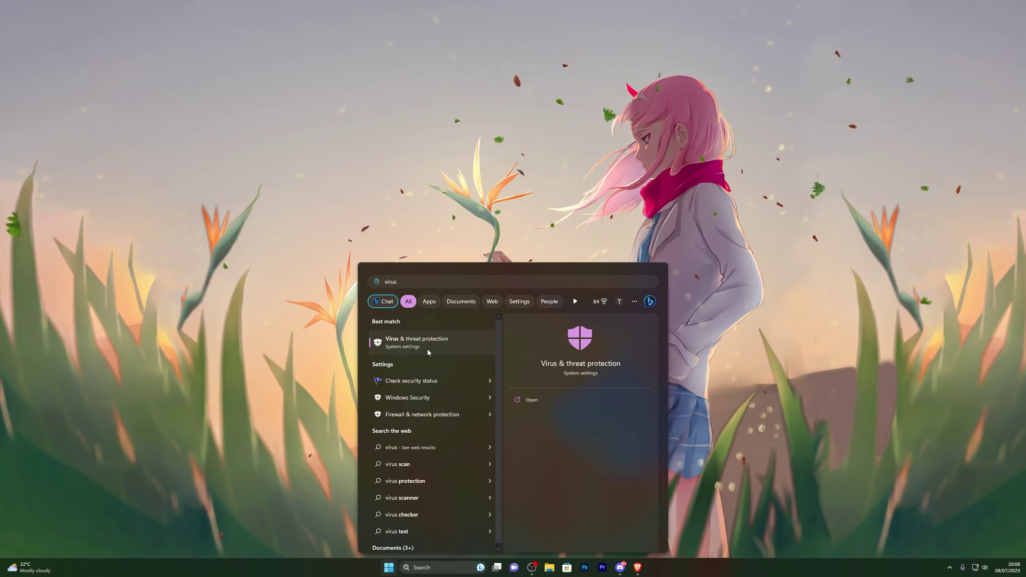
left_click(428, 348)
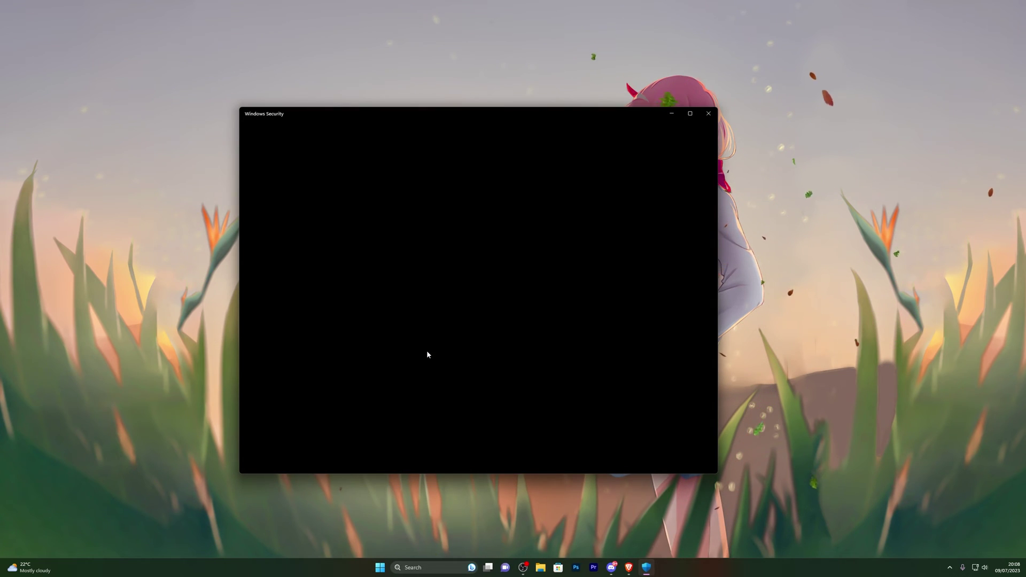
left_click(412, 324)
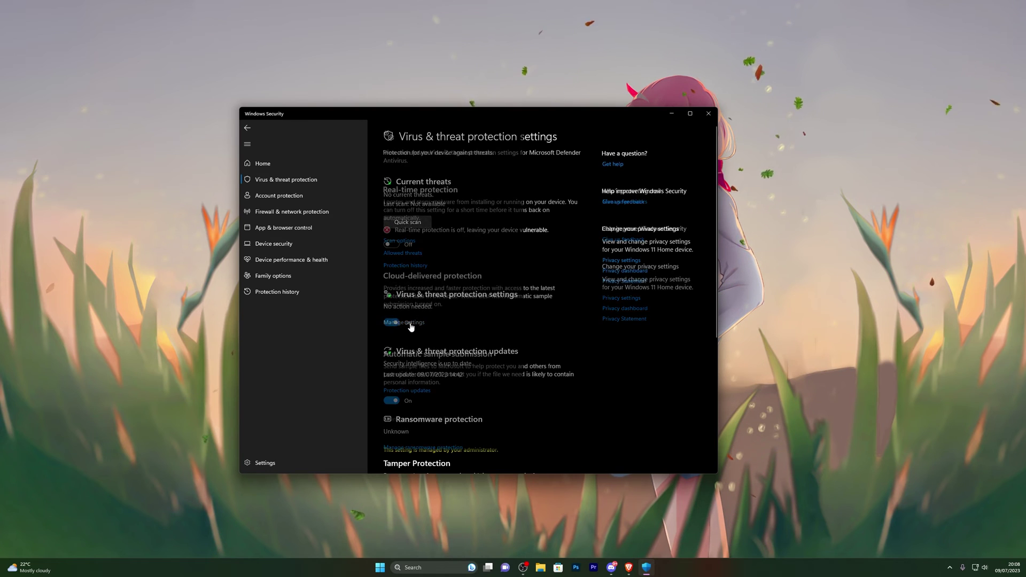
left_click(389, 244)
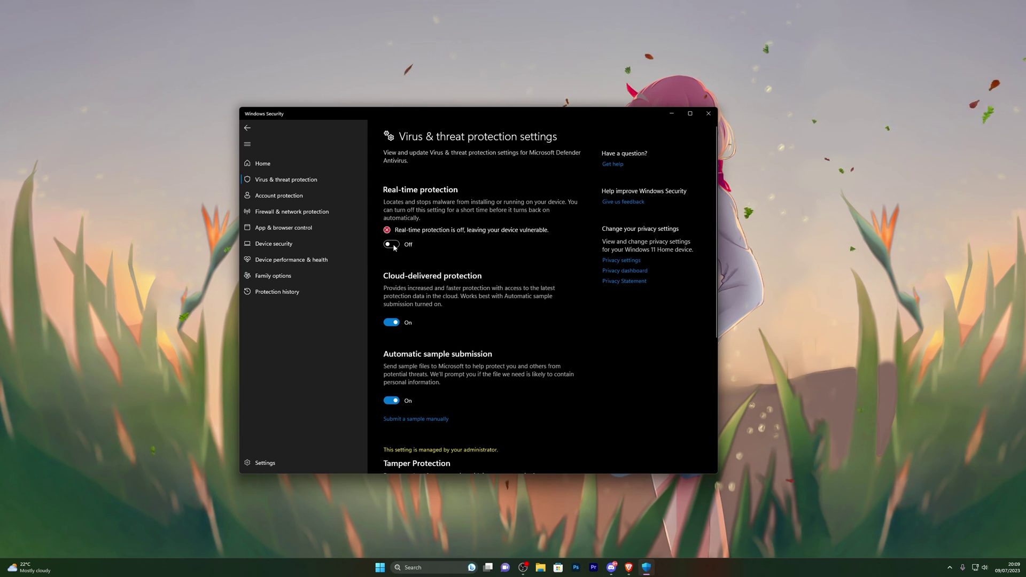
left_click(708, 113)
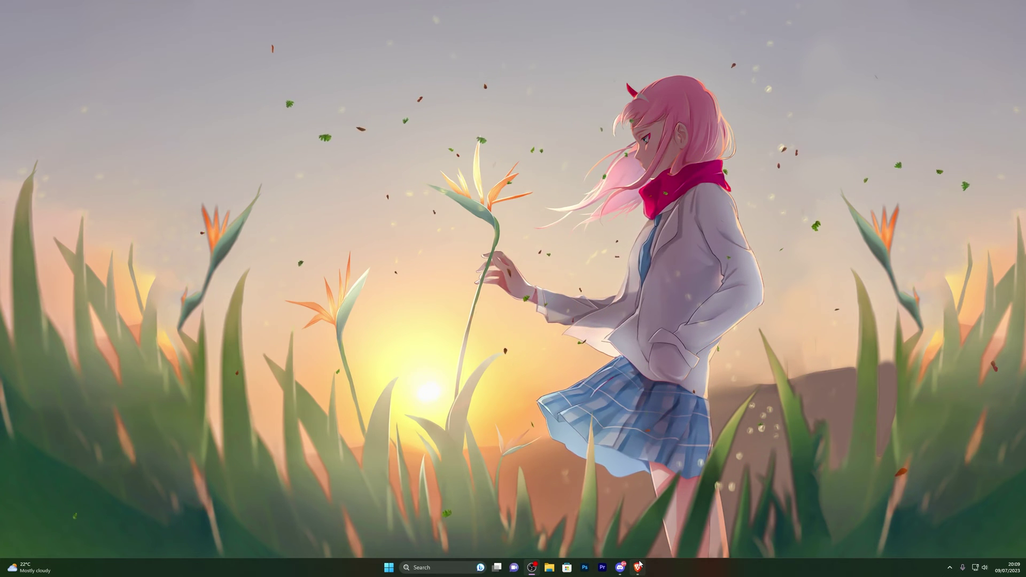
Step: Restore Brave and move through the SerenityTube, executor steps and Cheat.ink tabs to the Filedm Comet tab
left_click(637, 568)
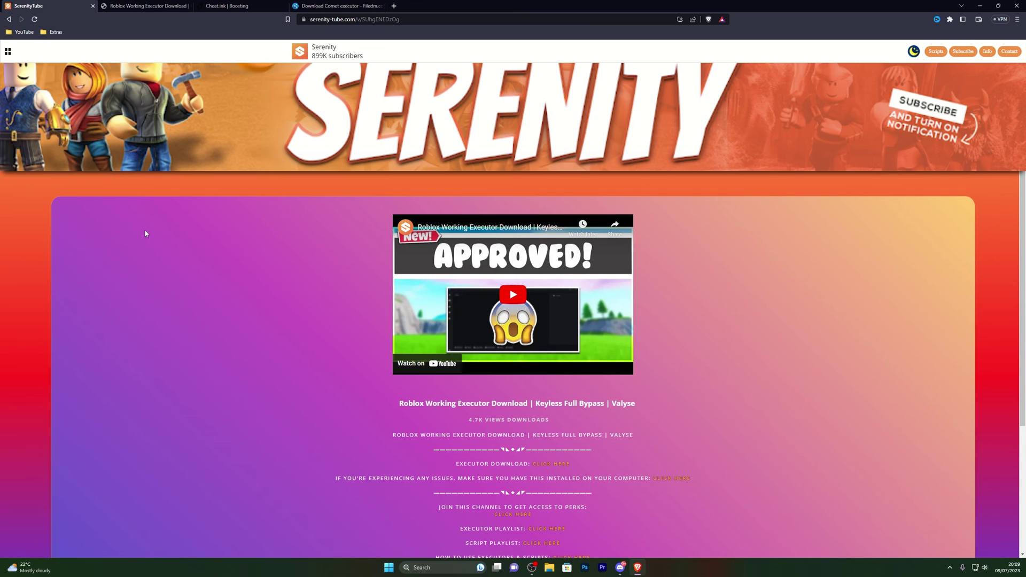
left_click(137, 4)
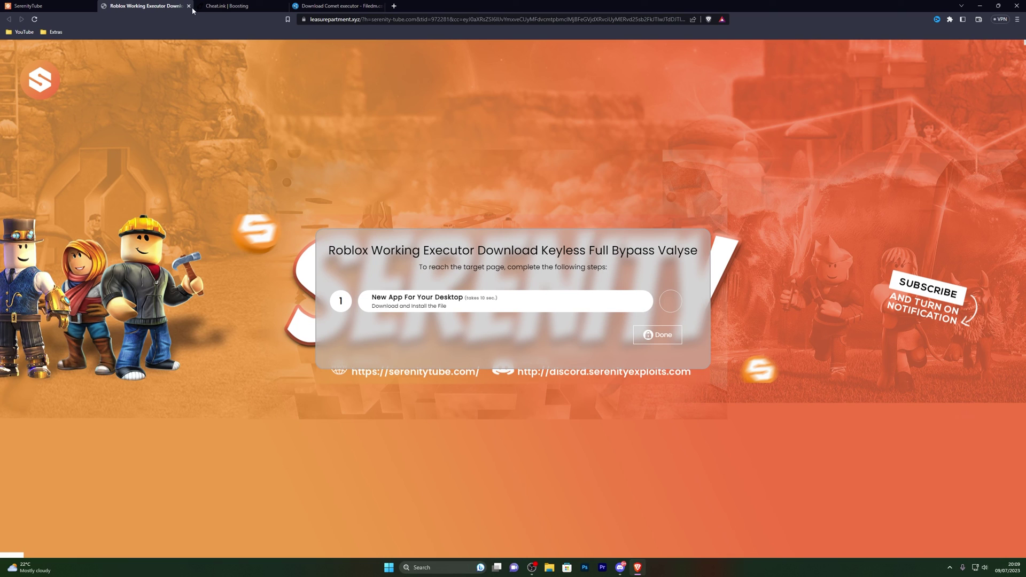
left_click(91, 6)
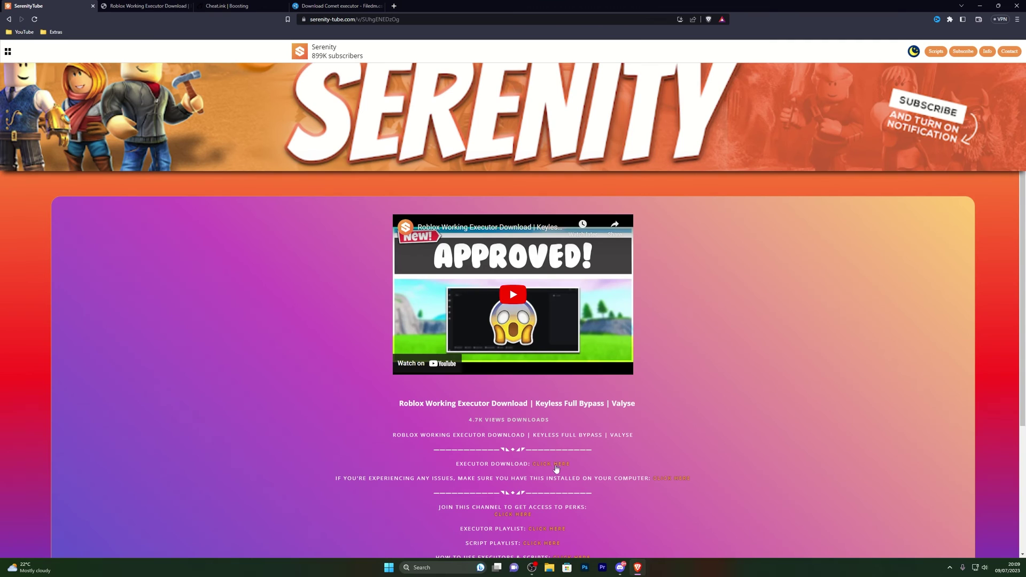
left_click(148, 9)
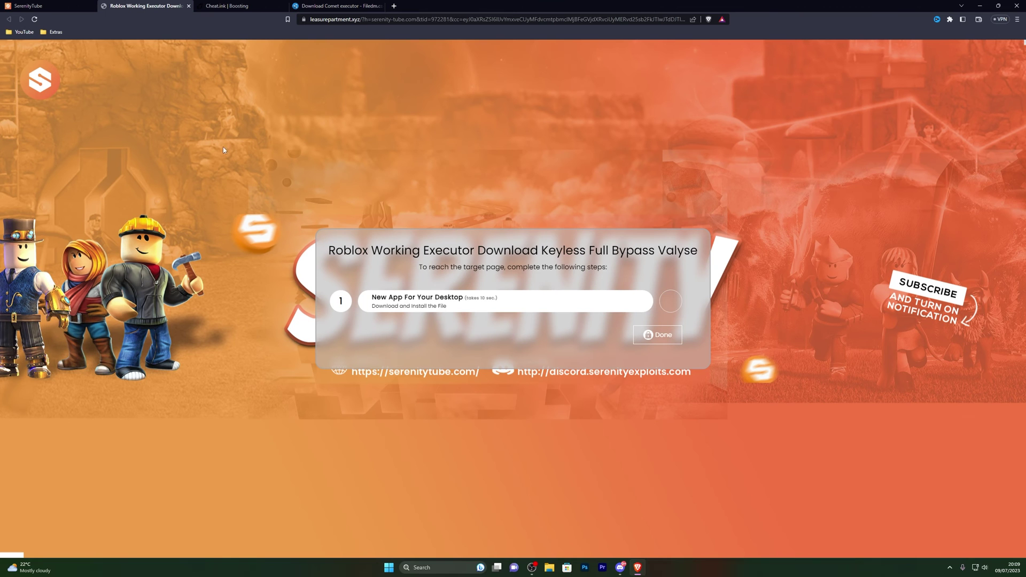
left_click(47, 5)
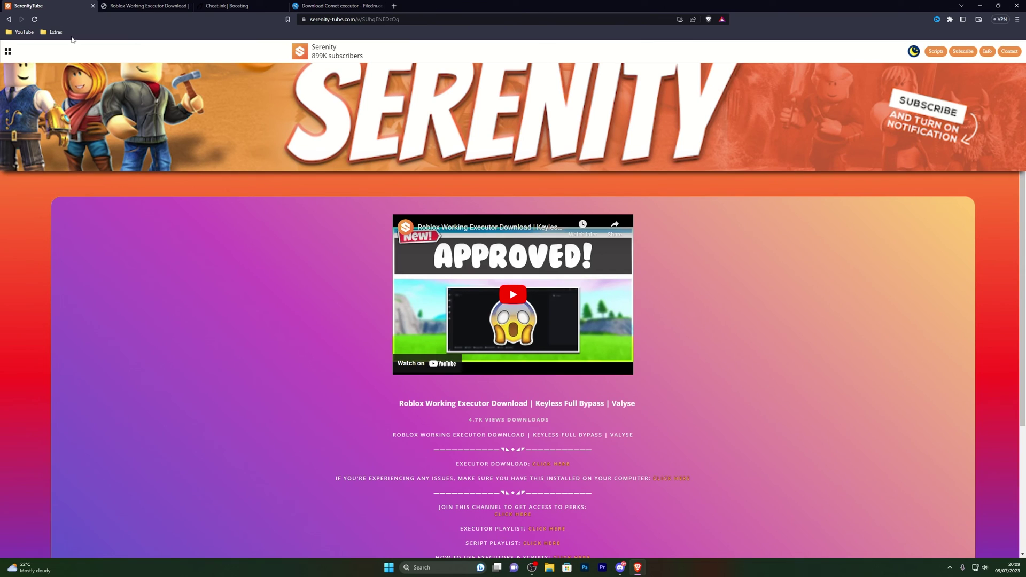
left_click(551, 465)
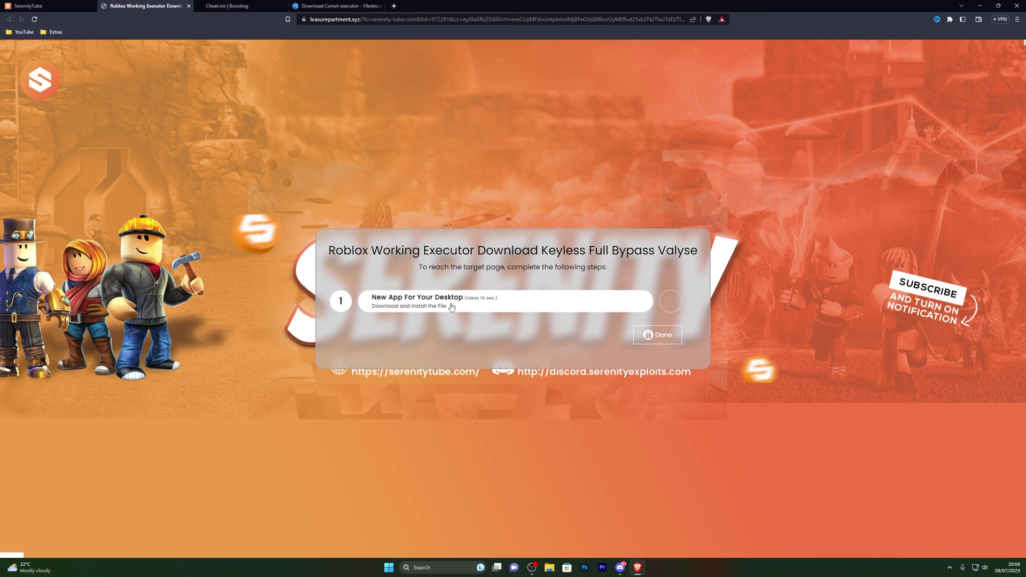
left_click(226, 6)
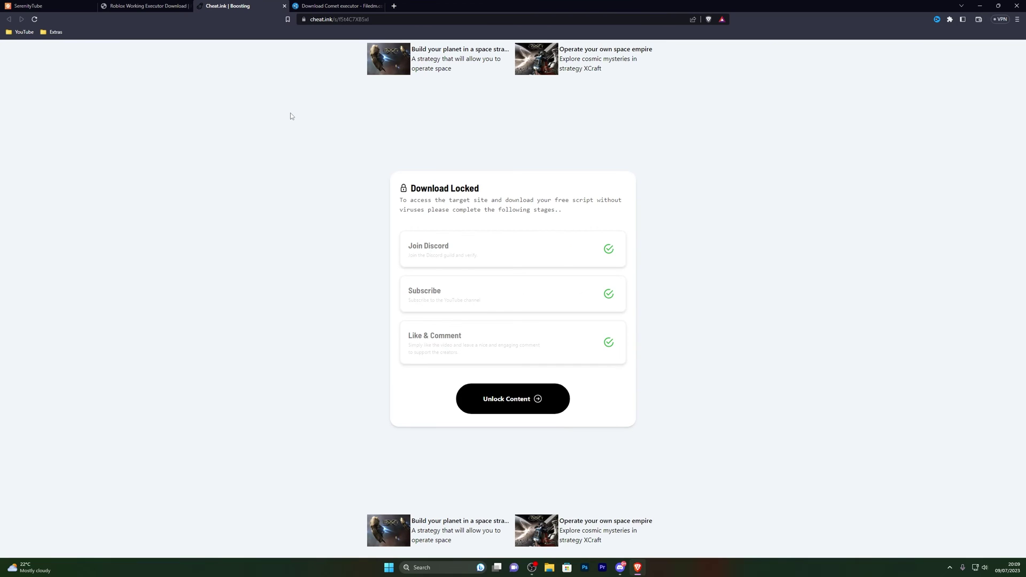
left_click(315, 4)
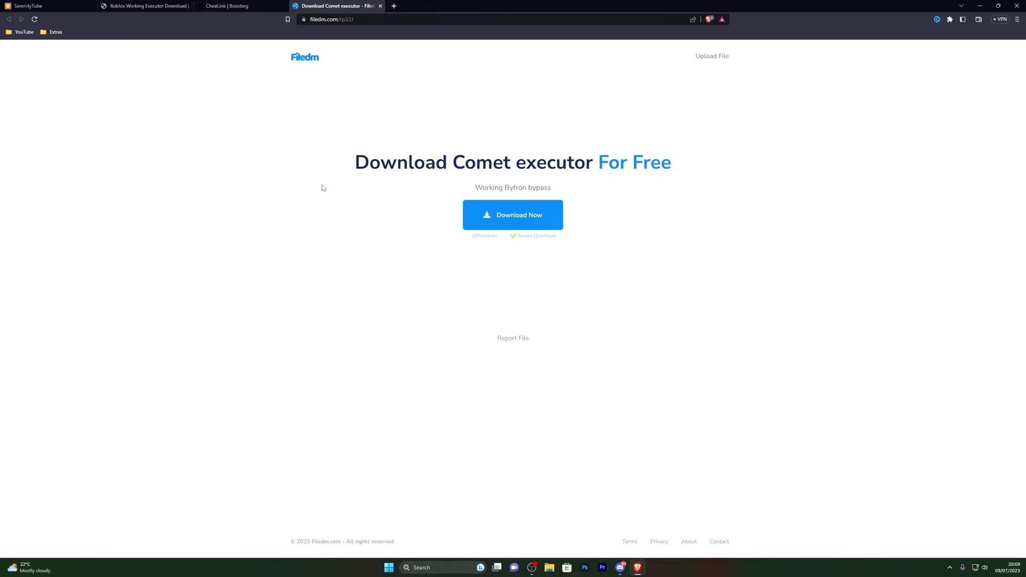
Step: Download Comet executor_47269.exe from Filedm and save it to the Desktop
left_click(521, 224)
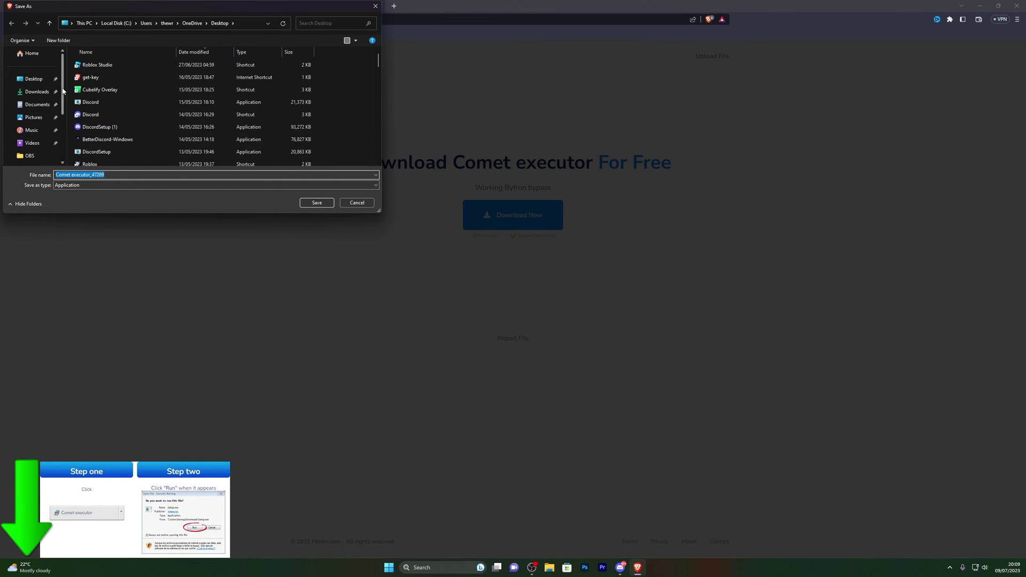
left_click(57, 79)
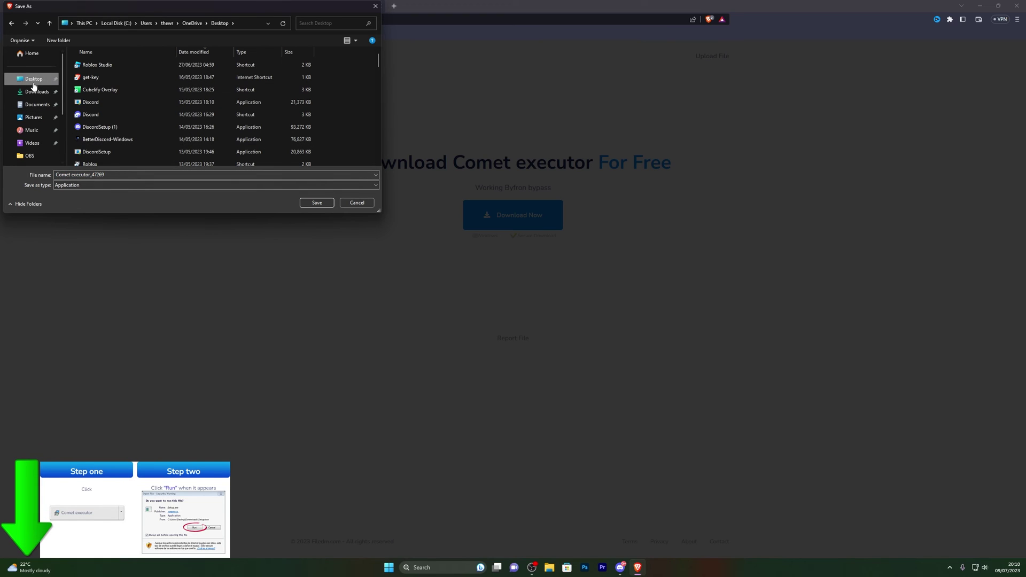
left_click(322, 203)
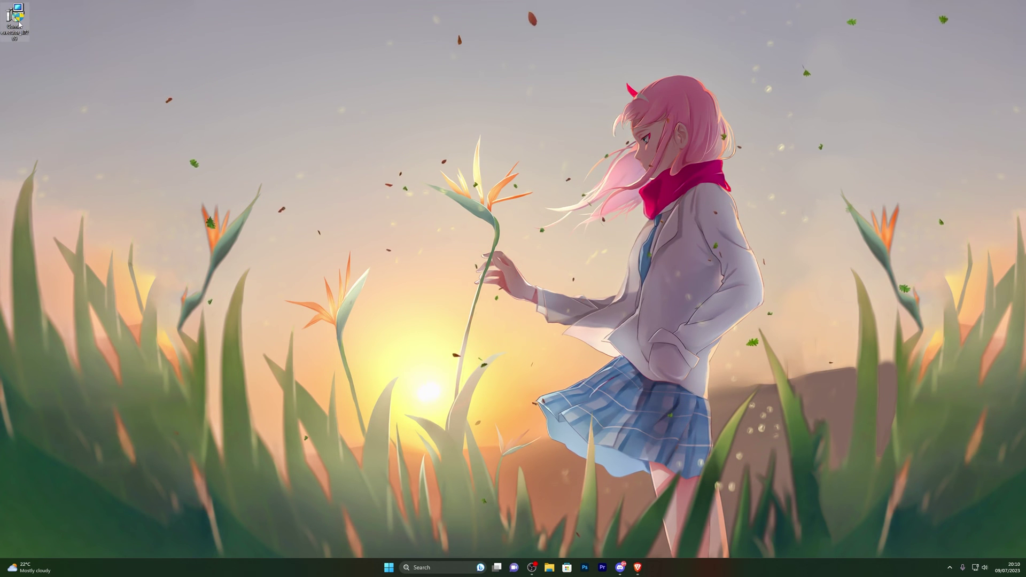
Step: Run Comet executor, accept FreeVPN, decline PDF Suite 2021 and SpyHunter, and open the link
double_click(20, 22)
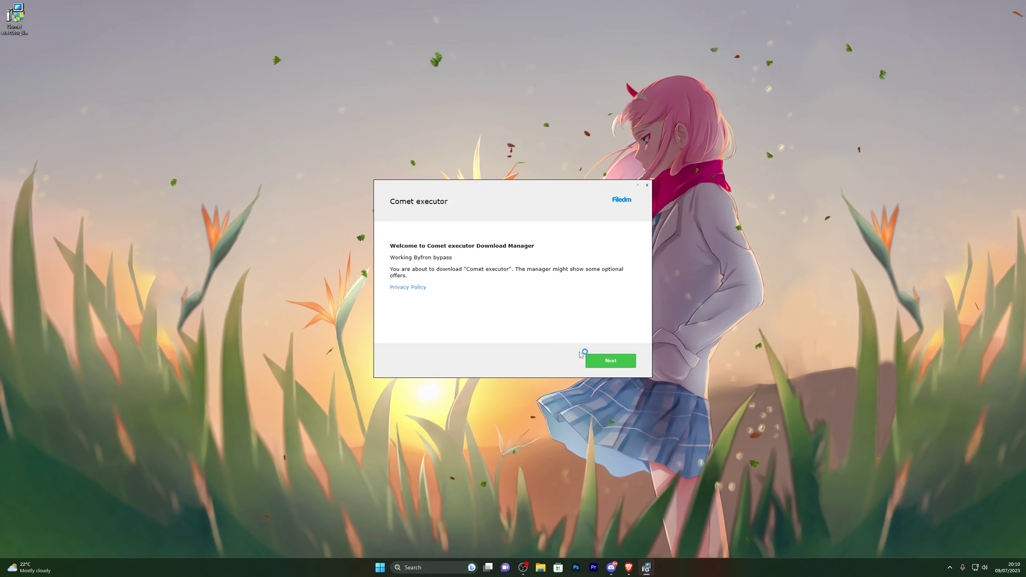
left_click(611, 362)
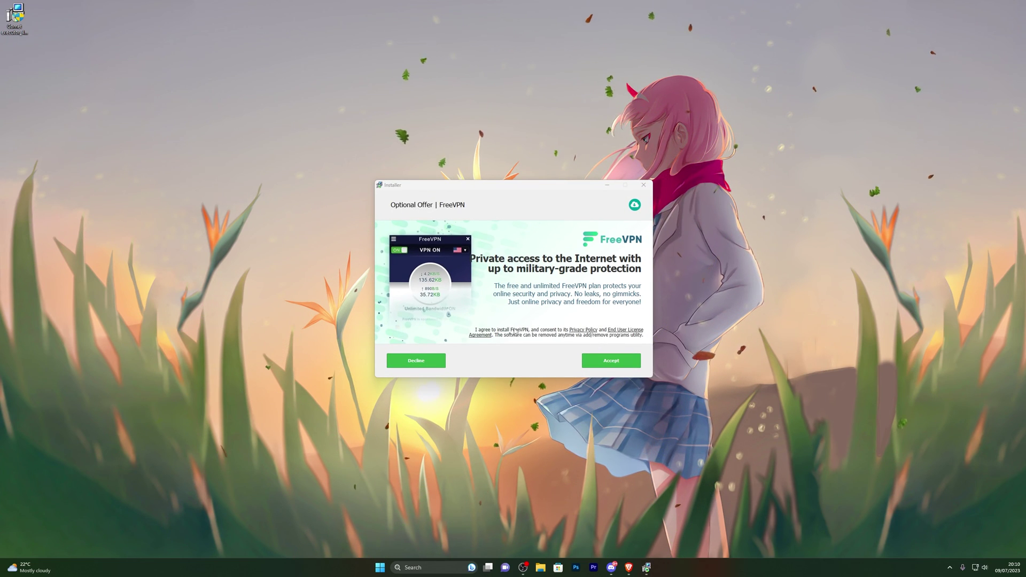
left_click(621, 363)
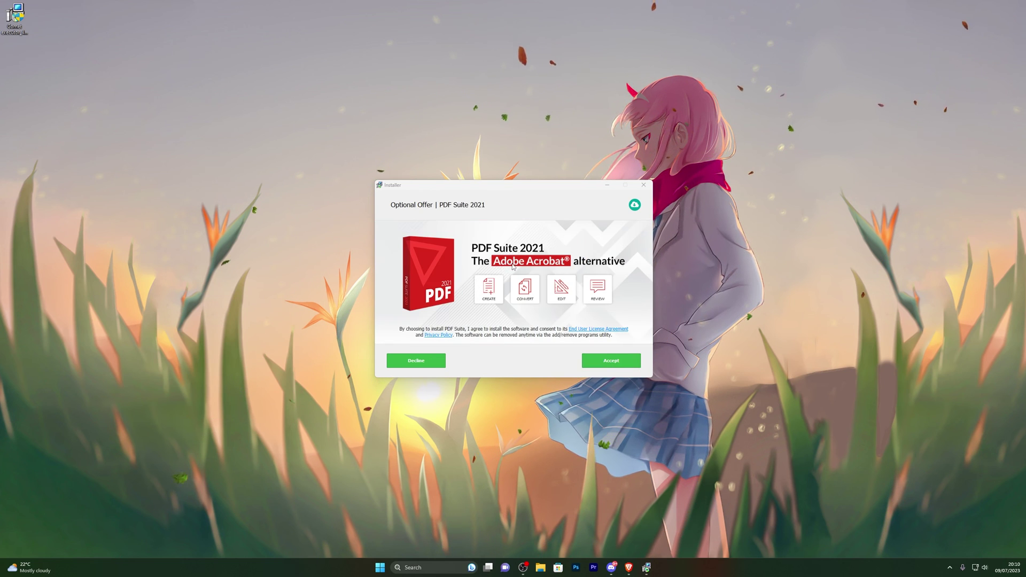
left_click(417, 361)
left_click(425, 364)
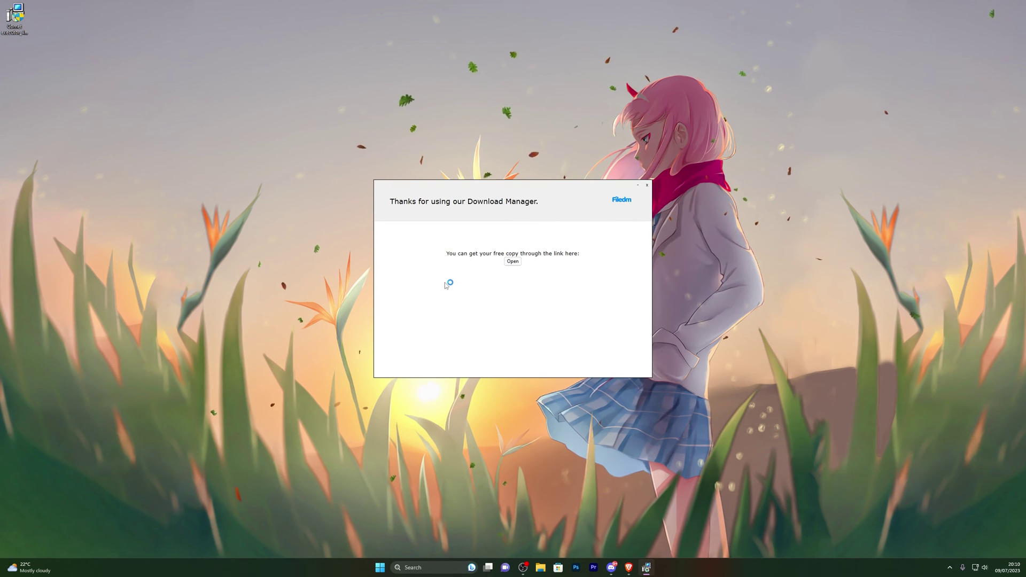
left_click(517, 265)
Step: Select the download URL and dismiss the FreeVPN welcome panels and P2P mode prompt
left_click_drag(496, 154, 329, 141)
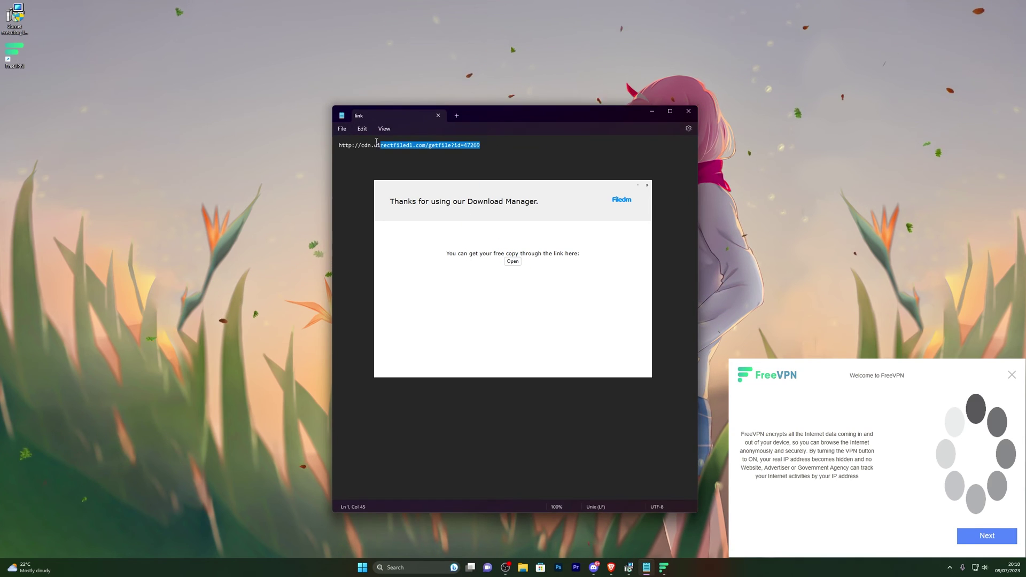
left_click(1012, 376)
left_click(1019, 330)
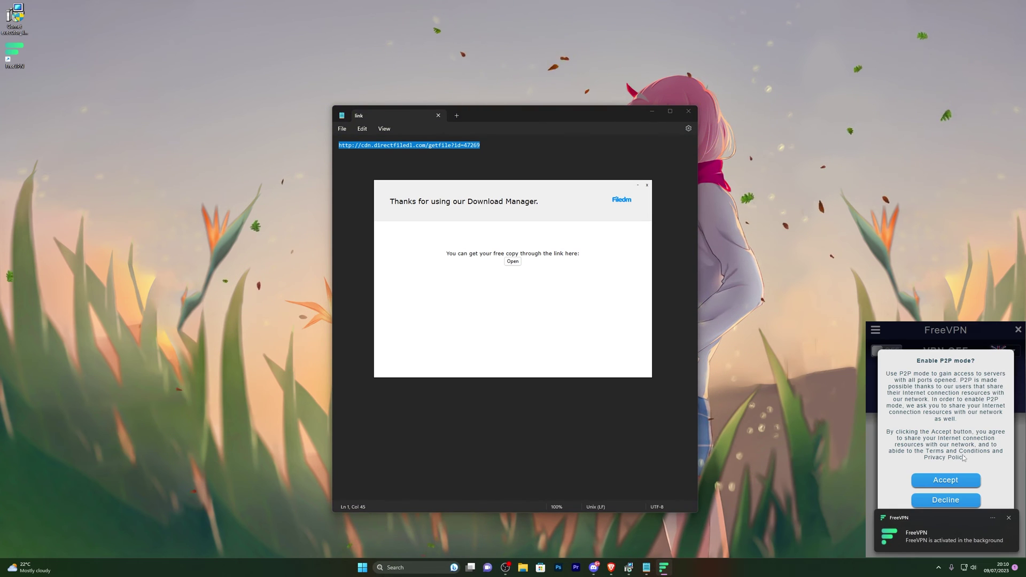
left_click(961, 480)
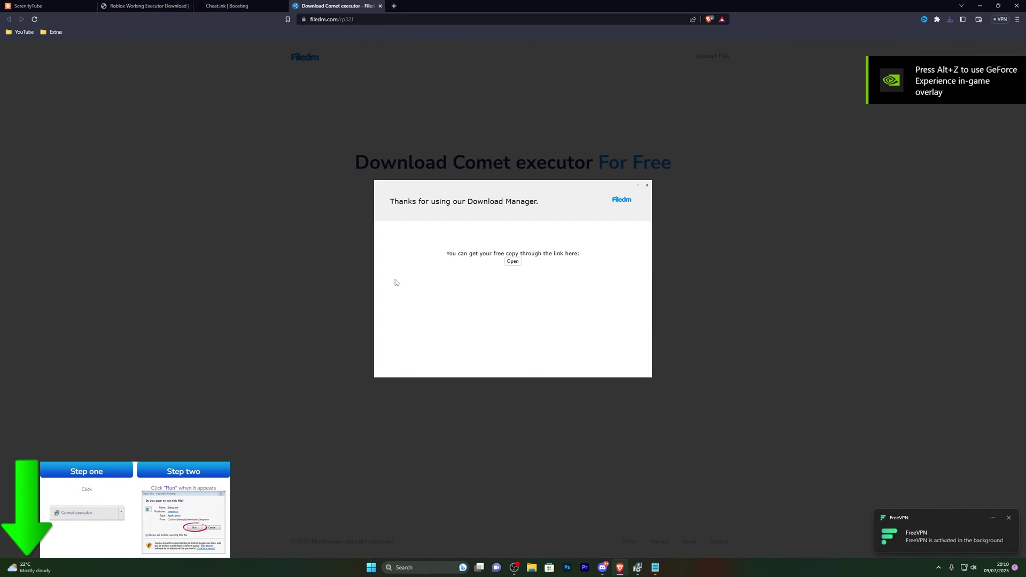
Step: Paste the link in a new tab, save Comet bootstrapper.zip to the Desktop, and close the popup
left_click(394, 6)
type("http://cdn.directfiledl.com/getfile?id=47269")
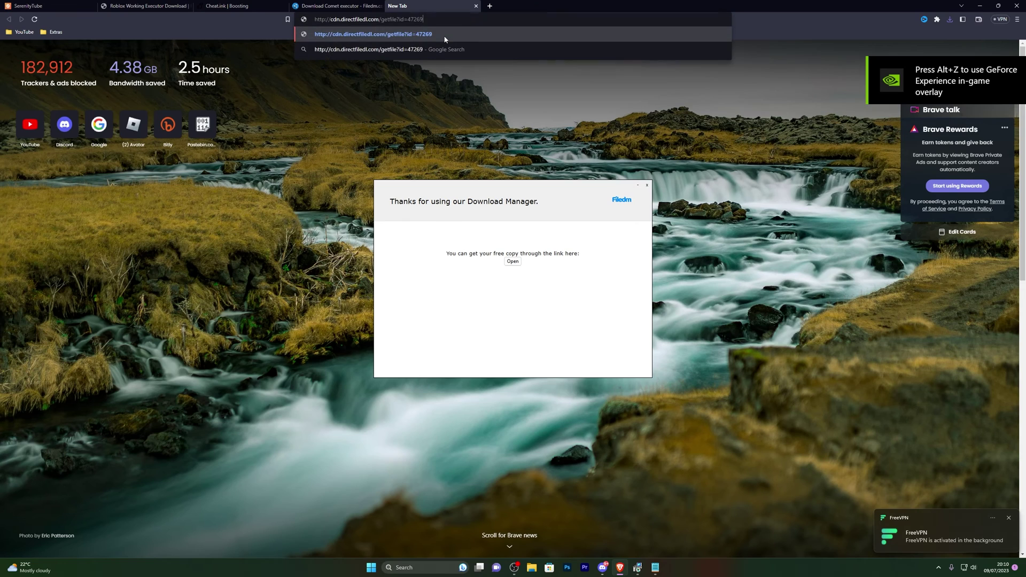
left_click(444, 40)
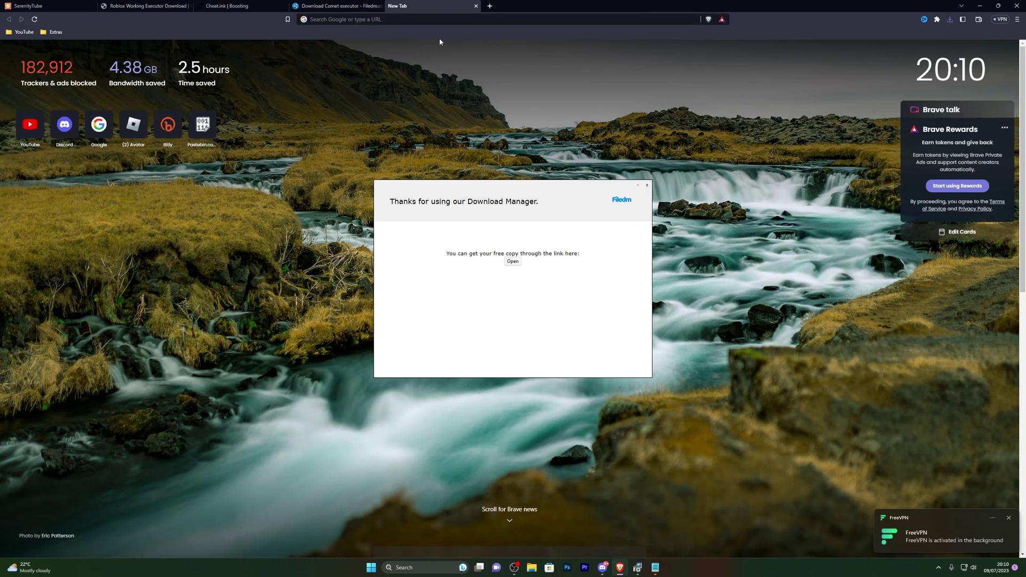
scroll(47, 105, "up", 3)
left_click(38, 78)
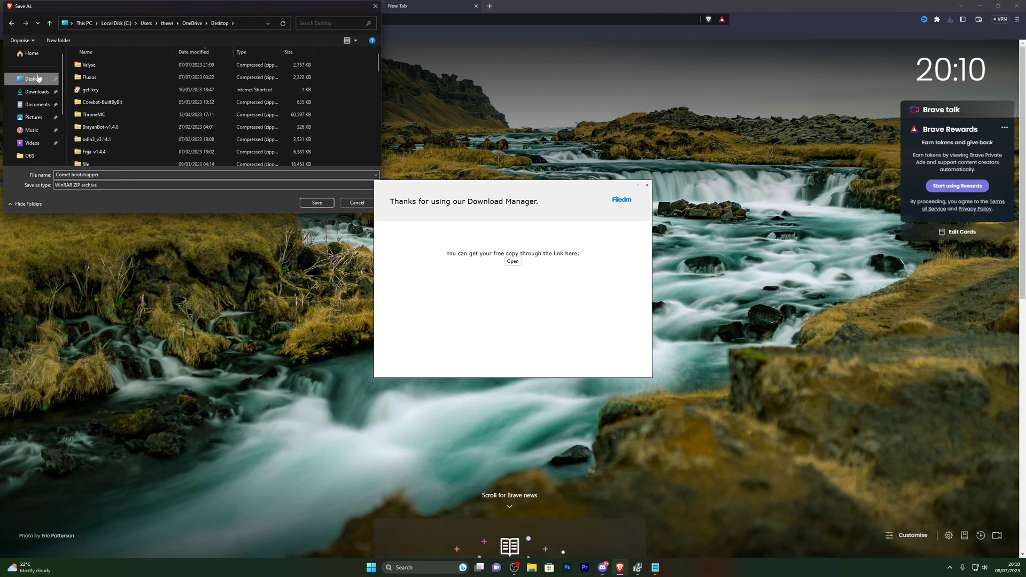
left_click(317, 203)
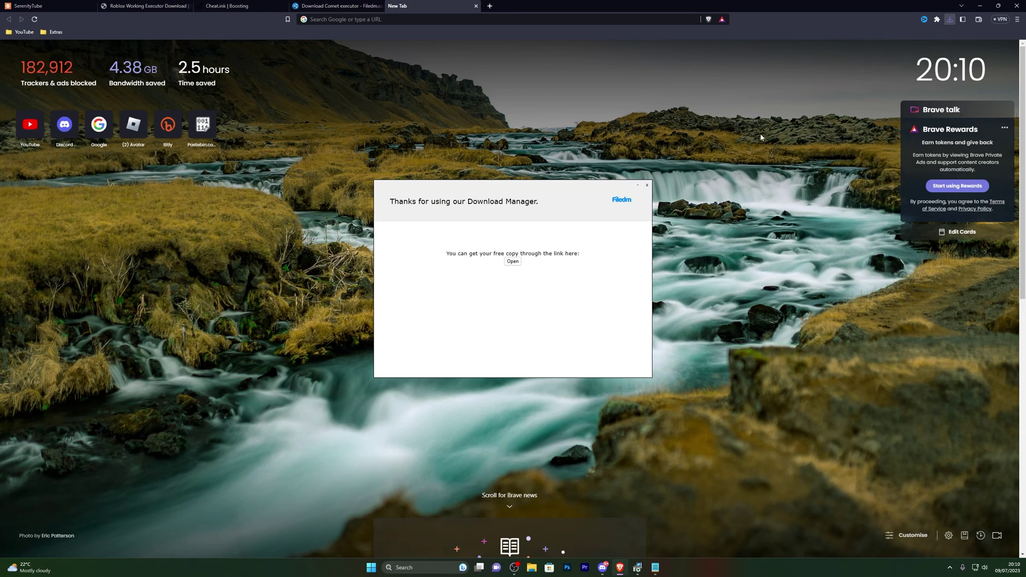
left_click(646, 186)
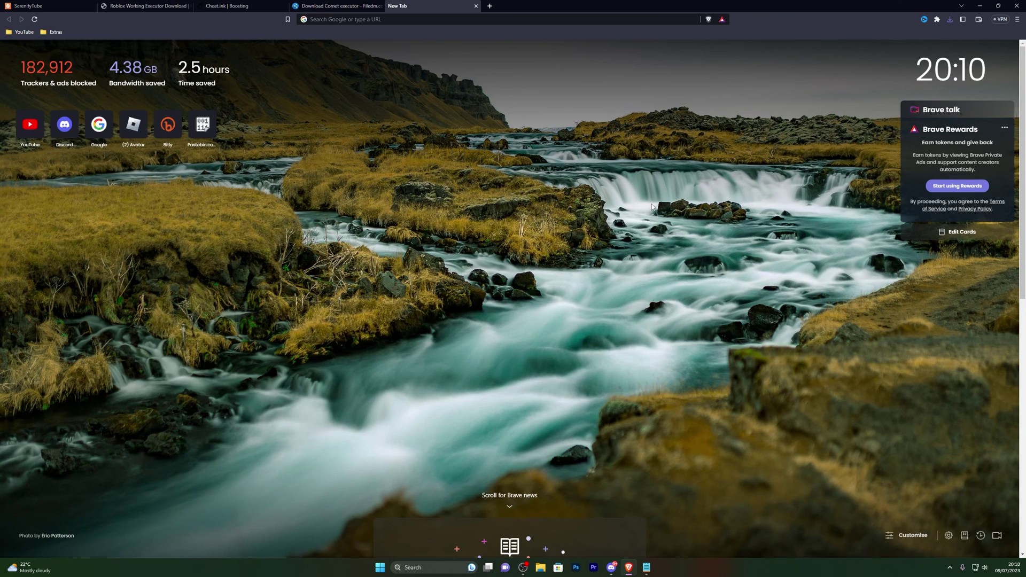
Step: Keep the blocked Comet bootstrapper.zip from the Downloads list, confirming Keep anyway
key("ctrl+j")
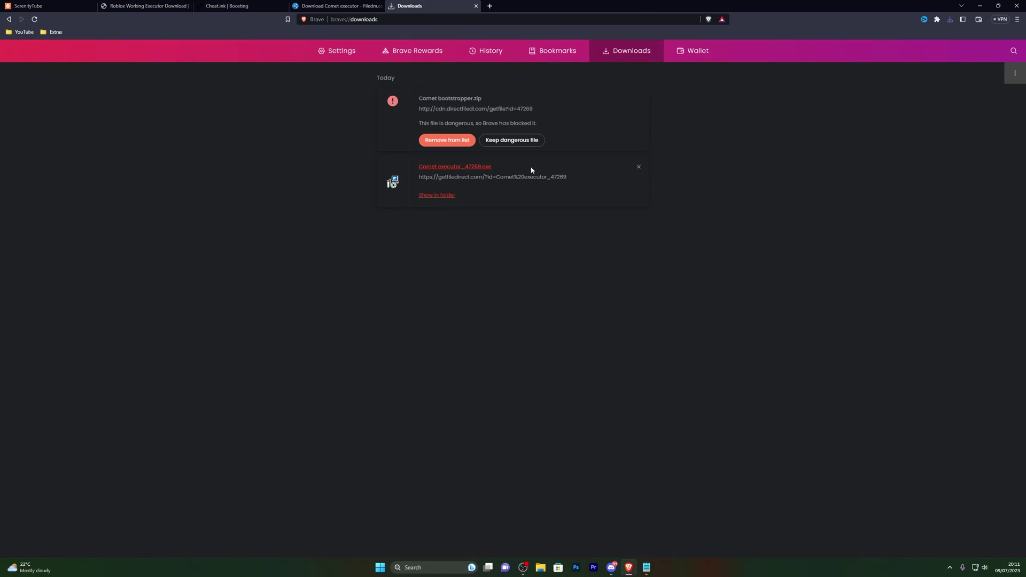
left_click(519, 141)
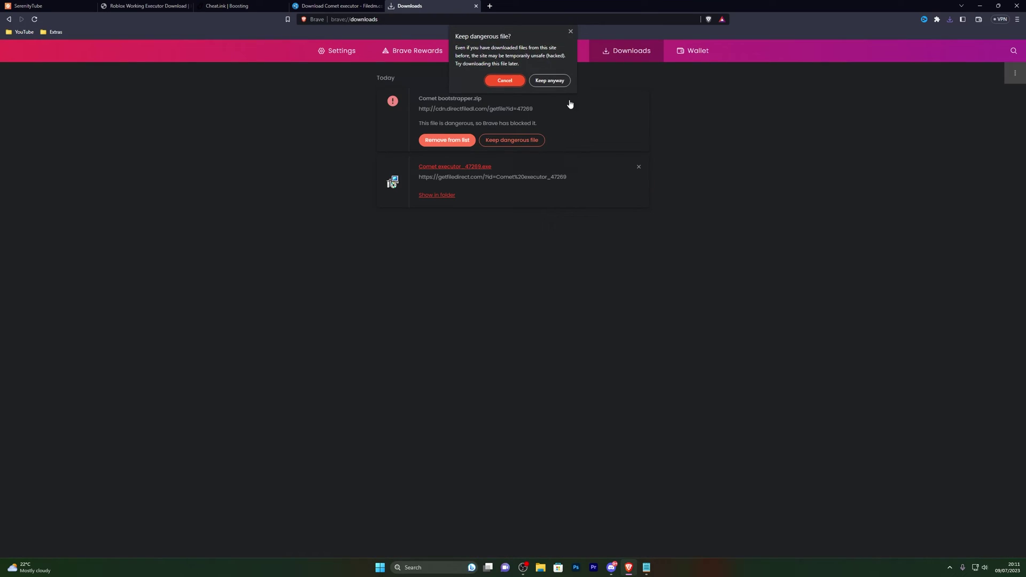
left_click(551, 81)
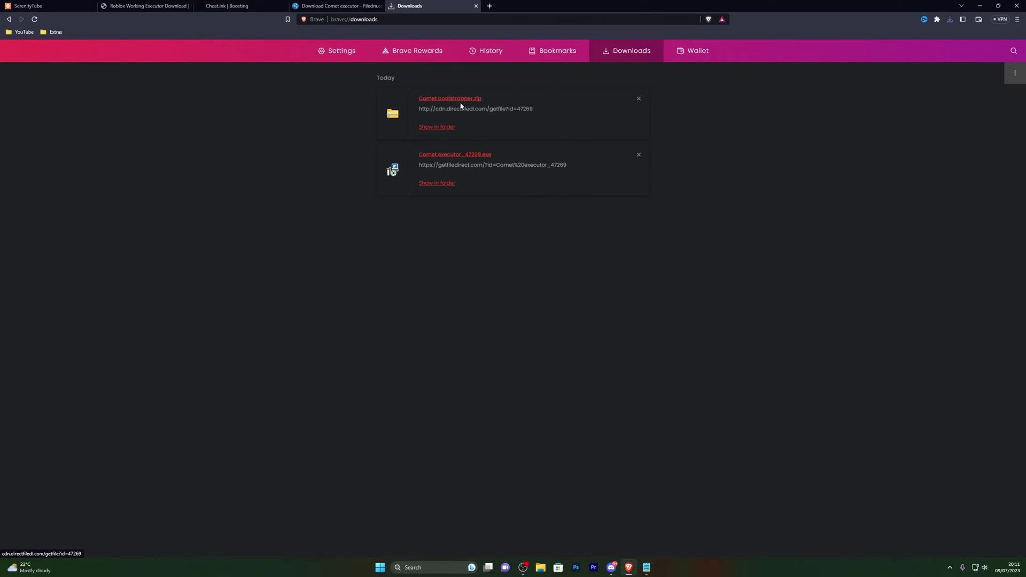
Step: Open and dismiss Brave's main menu, then bring the 'link' Notepad note forward
left_click(1018, 20)
left_click(936, 105)
left_click(649, 566)
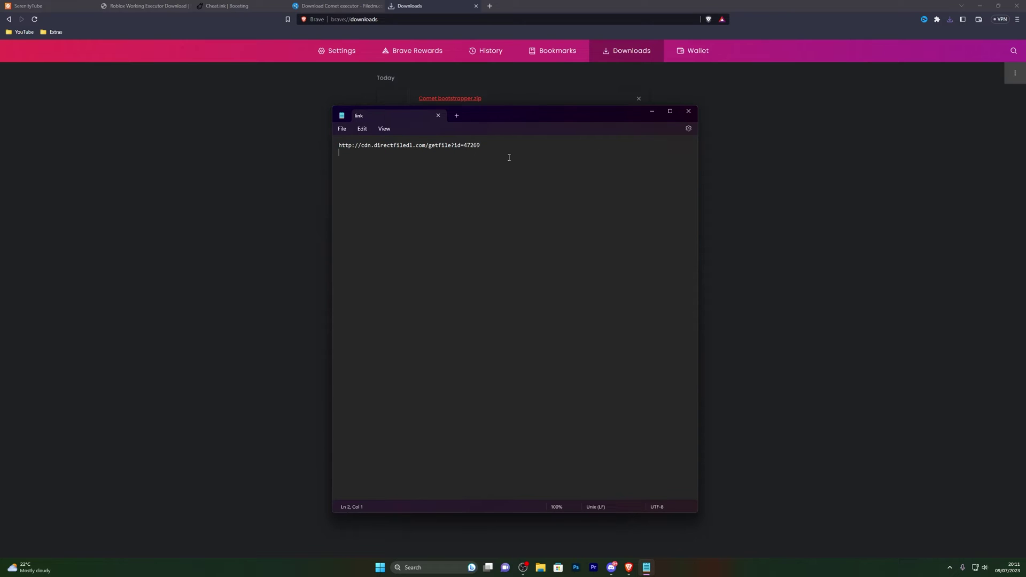
Step: Extract Comet bootstrapper.zip into a Desktop folder and remove the Comet executor file from the desktop
left_click(689, 112)
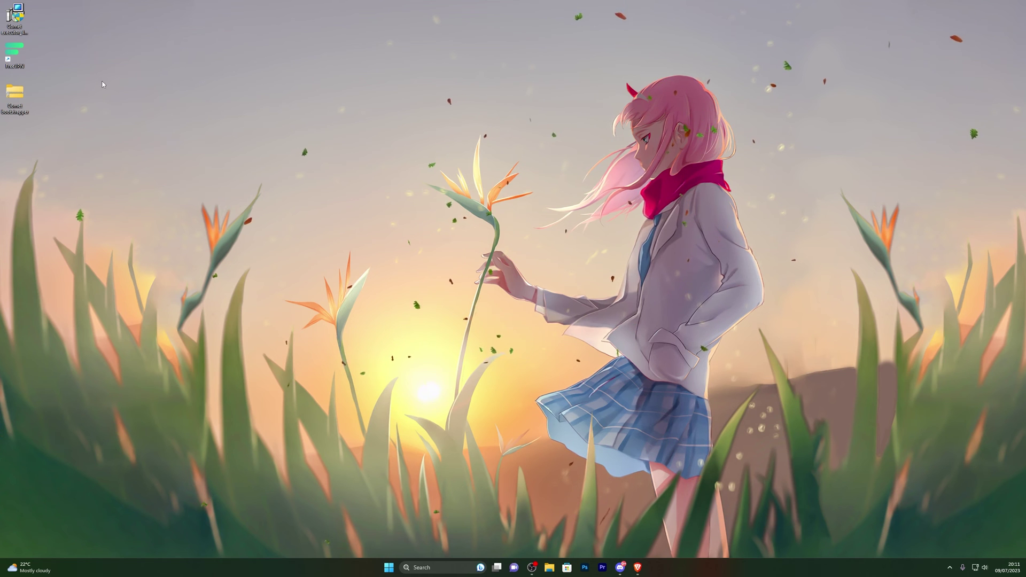
right_click(17, 97)
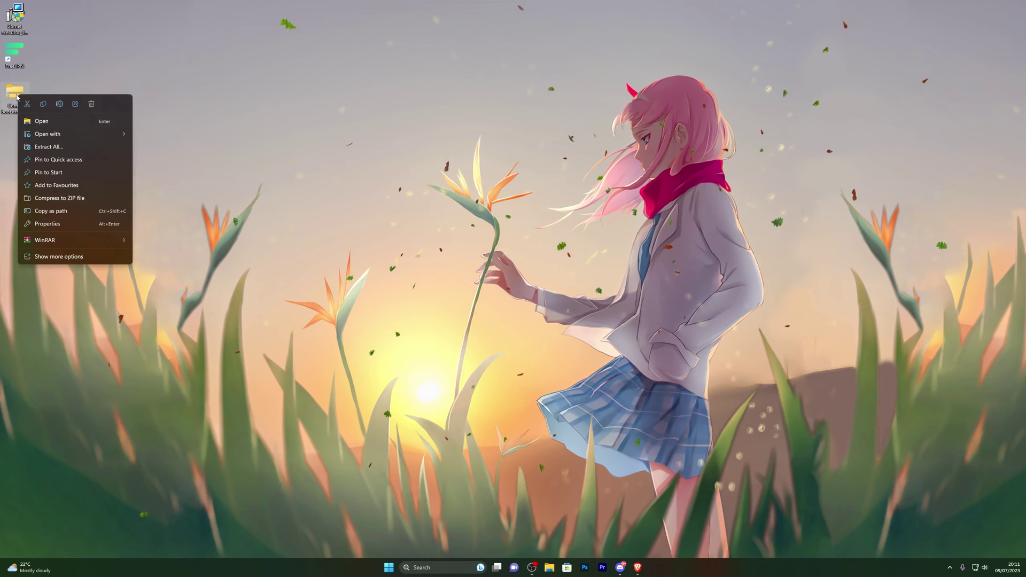
left_click(59, 148)
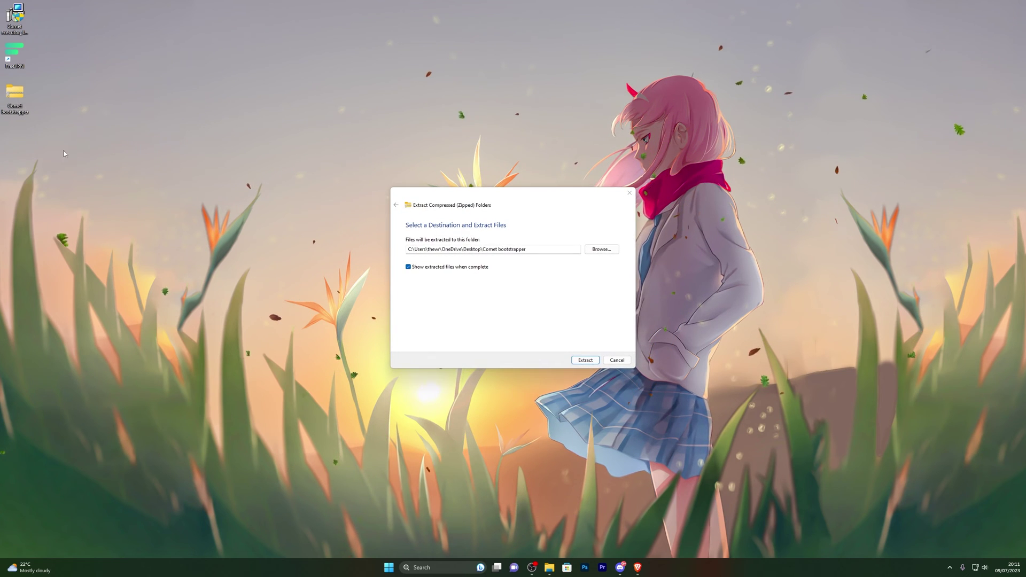
left_click(584, 359)
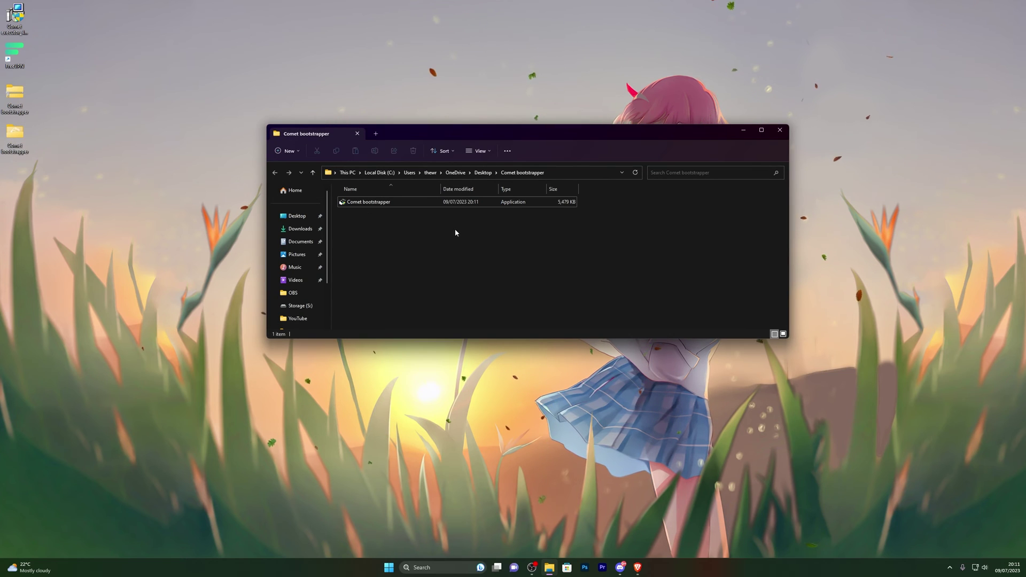
key("alt+F4")
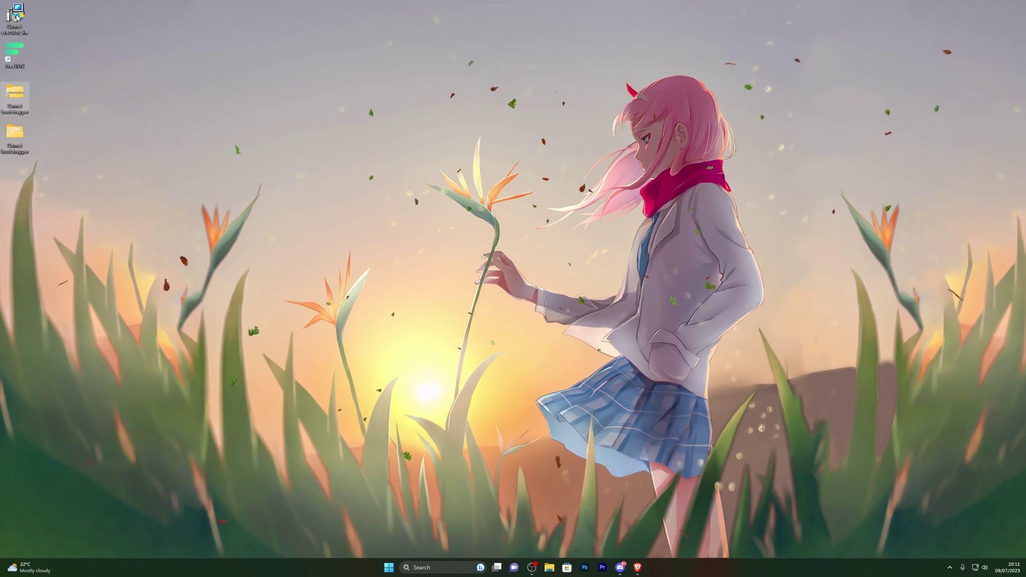
left_click_drag(16, 17, 21, 65)
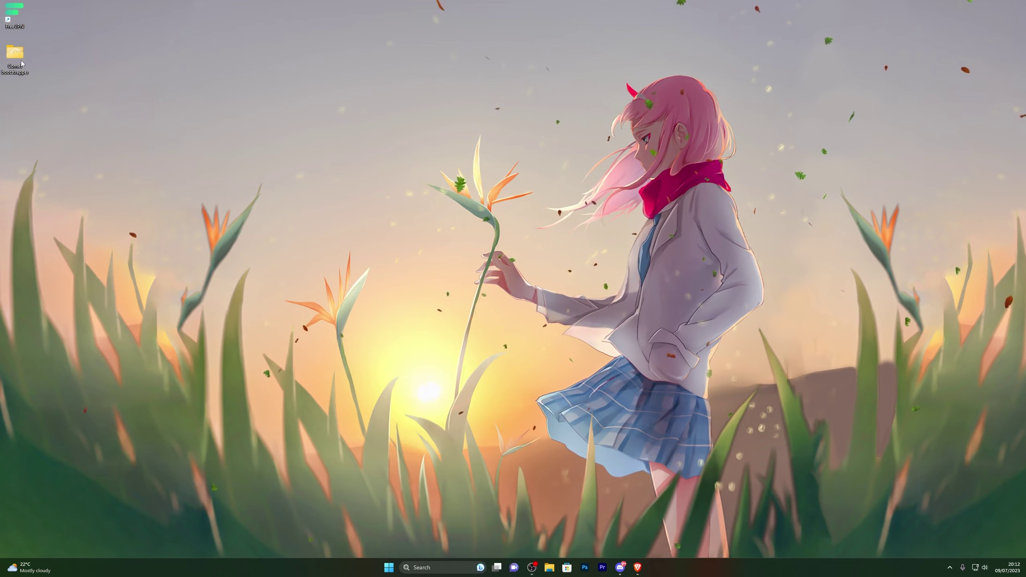
Step: Reach Defender's Exclusions page via Manage settings and choose Add an exclusion > Folder
key("super")
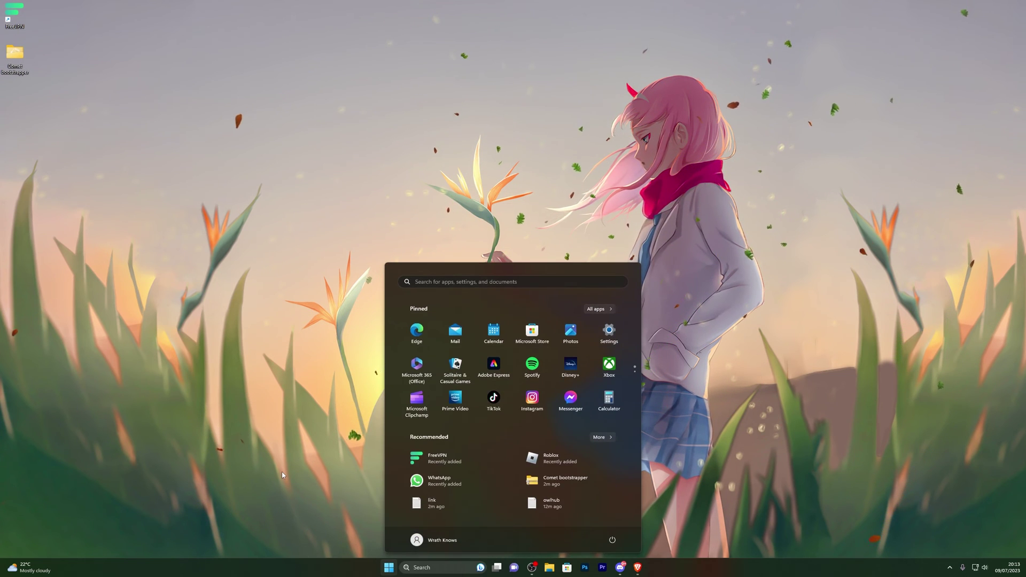
type("virus")
key("Return")
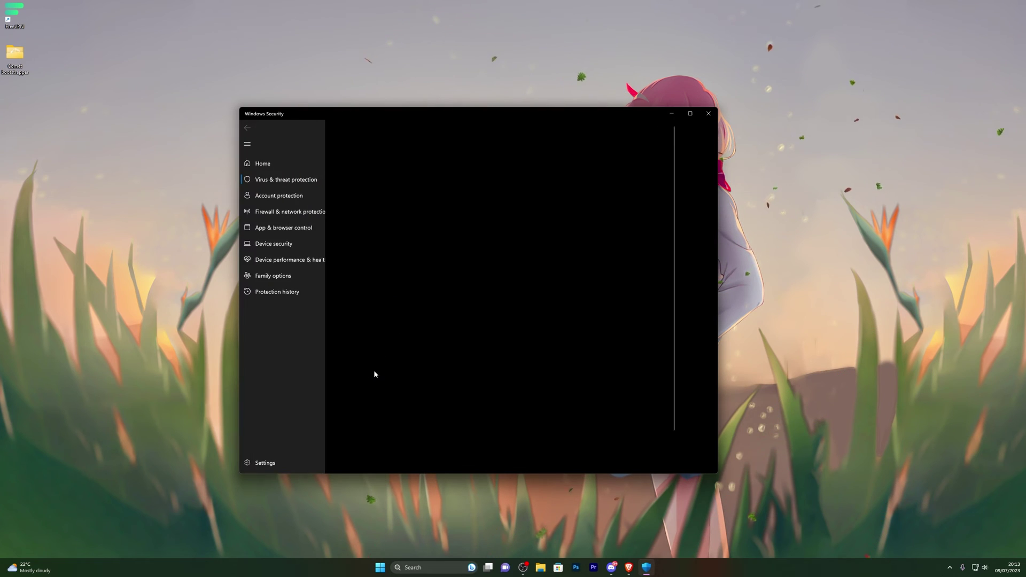
left_click(402, 368)
scroll(414, 385, "down", 8)
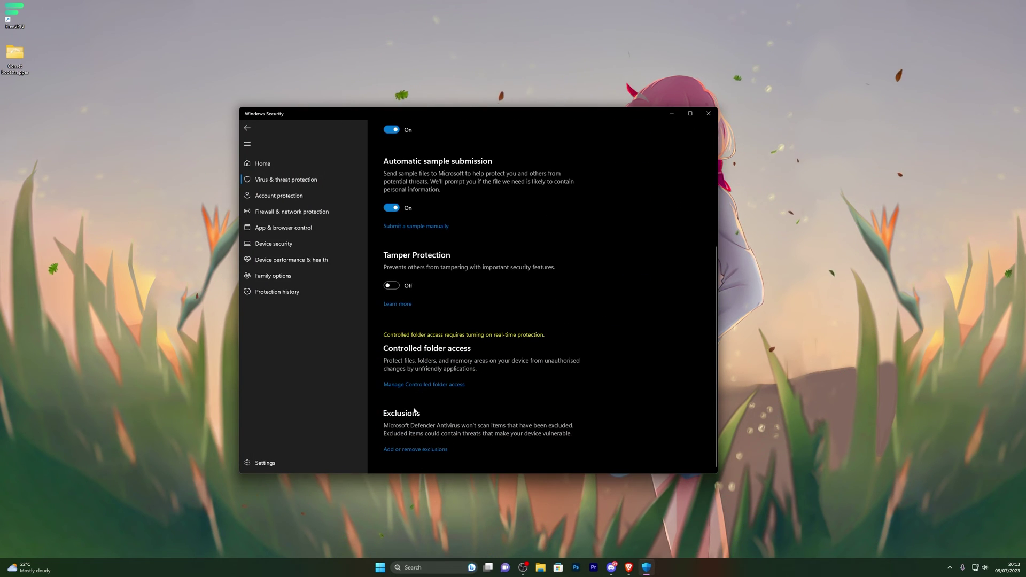
left_click(422, 451)
left_click(422, 207)
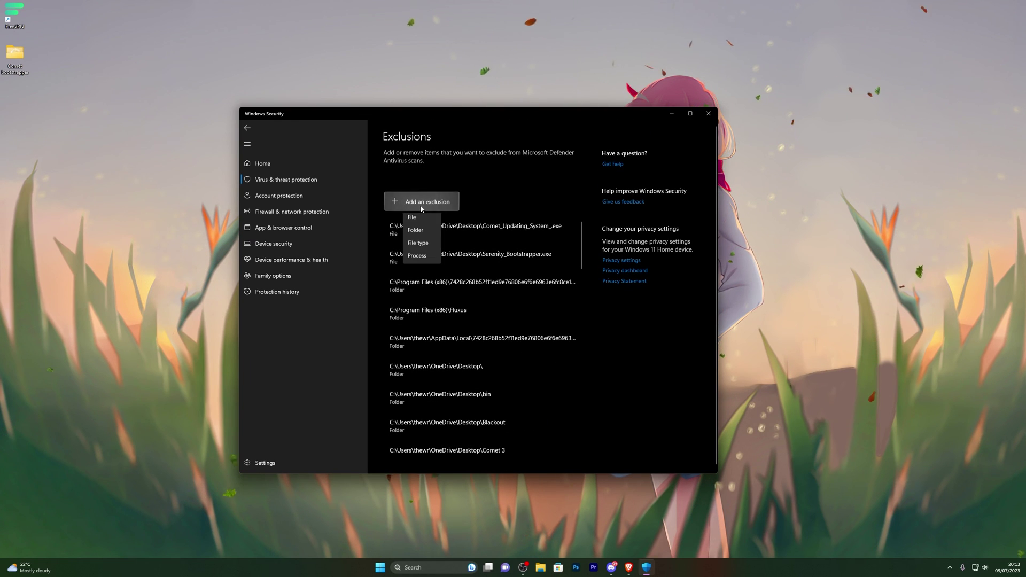
left_click(426, 234)
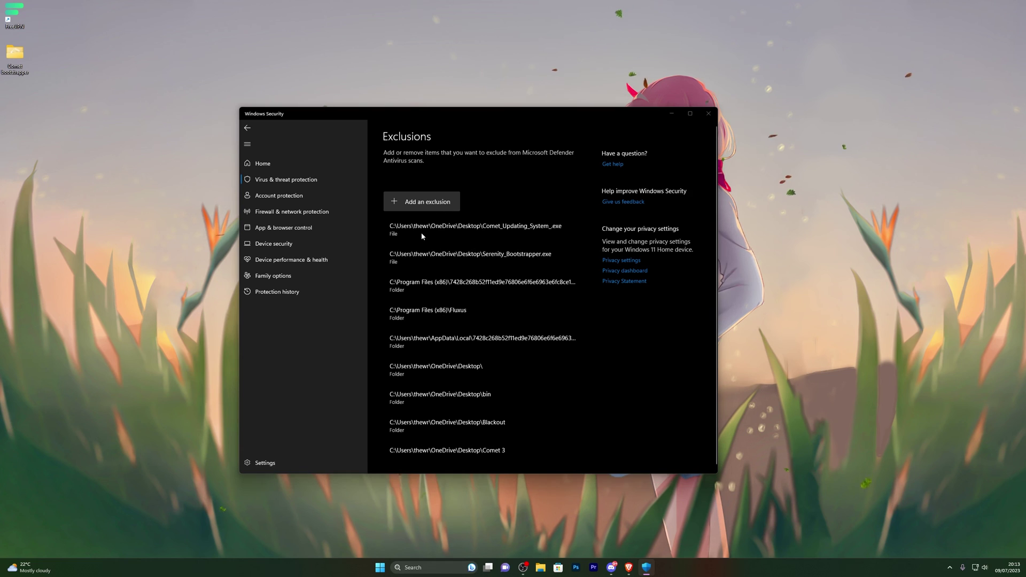
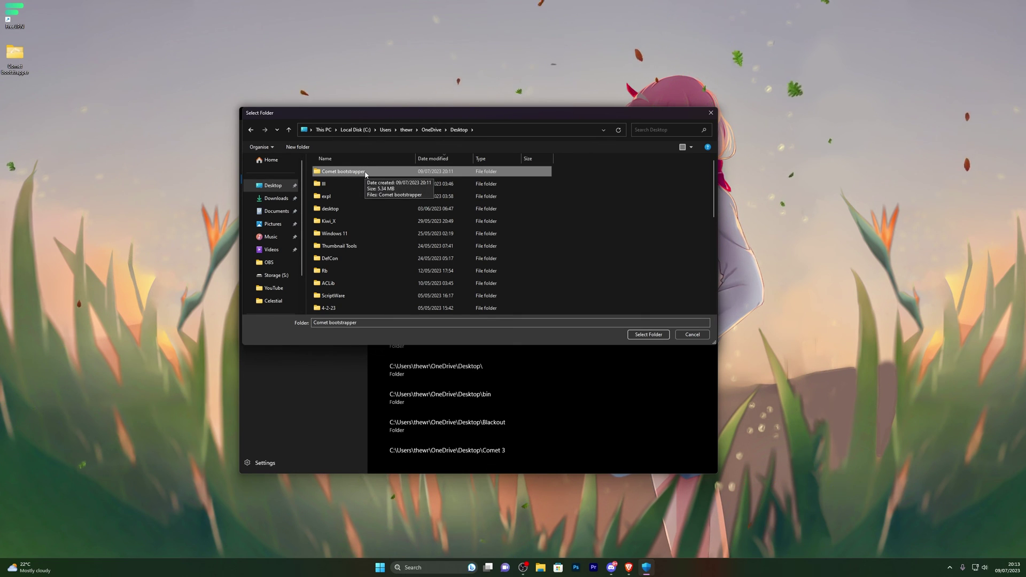
Step: Open the Comet bootstrapper folder on the Desktop in the exclusion folder picker
double_click(353, 174)
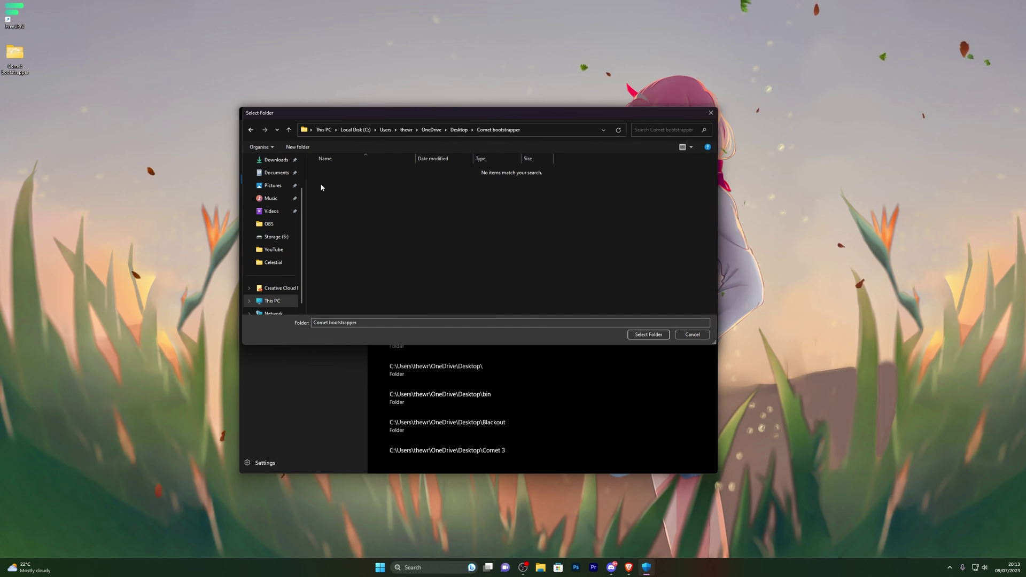
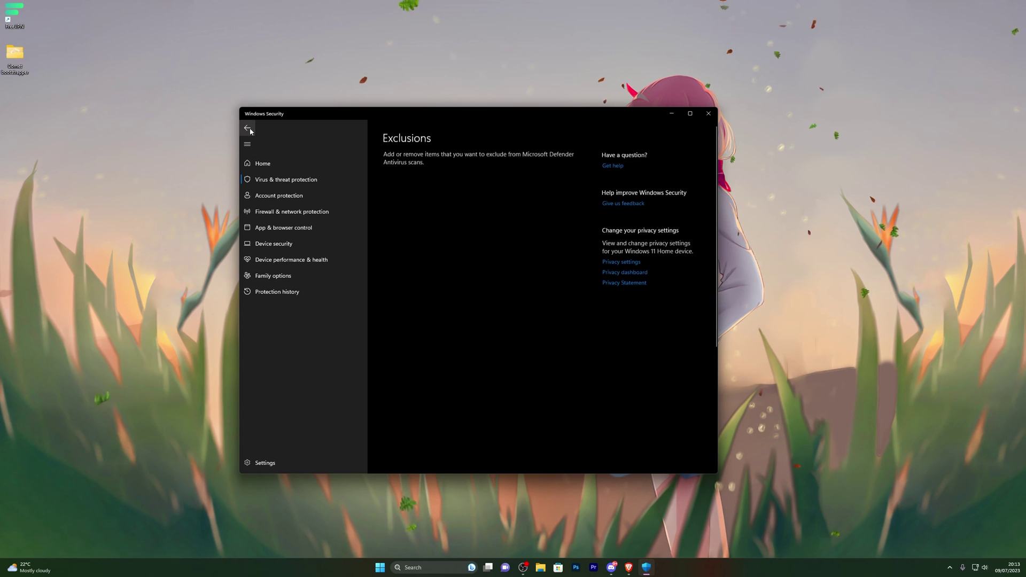
Step: Go back from the Exclusions page to the Virus & threat protection settings page
left_click(248, 128)
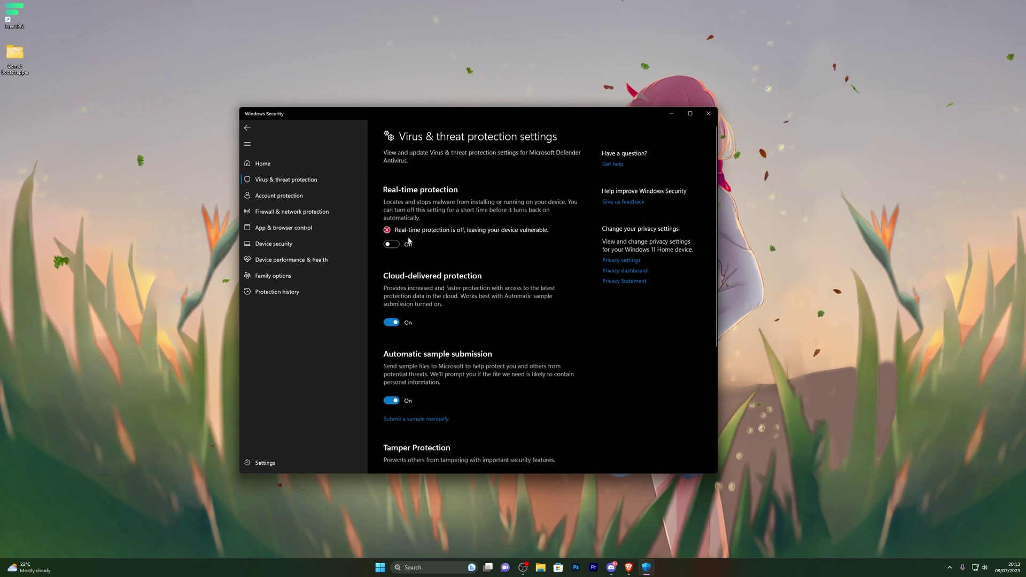
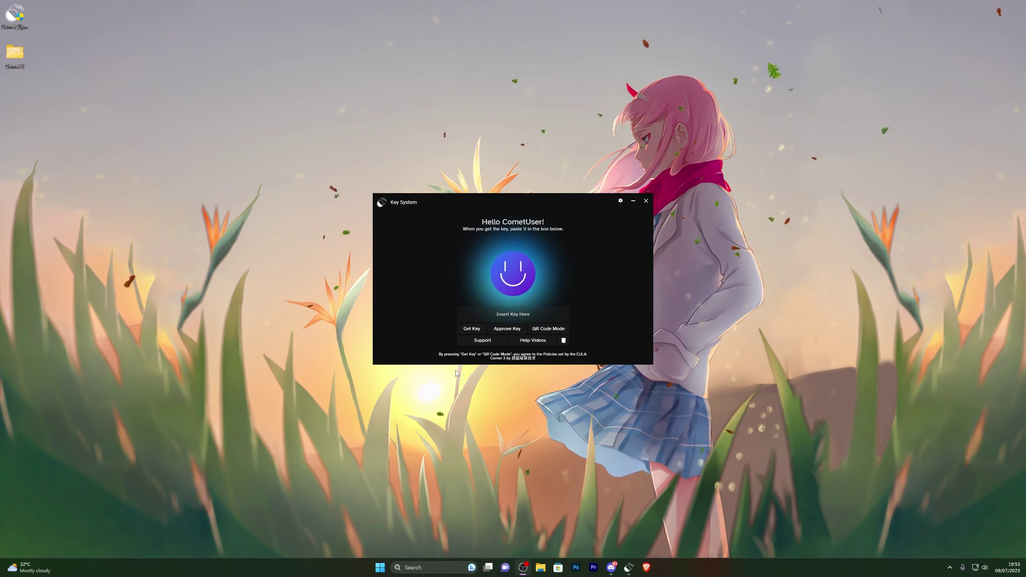
Step: Request a new Comet key and start the key system via Free Access with Ads
left_click(470, 330)
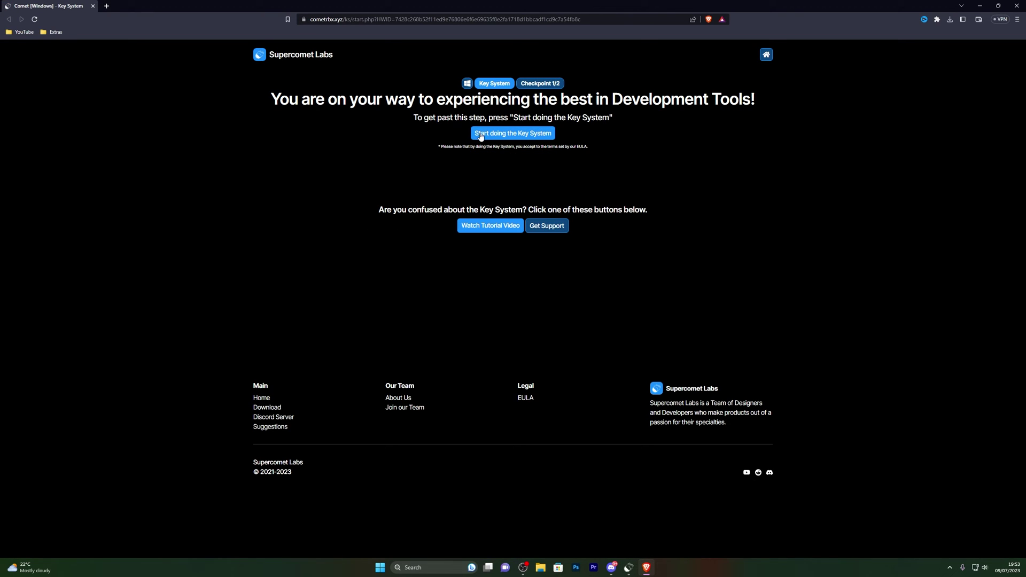
left_click(508, 138)
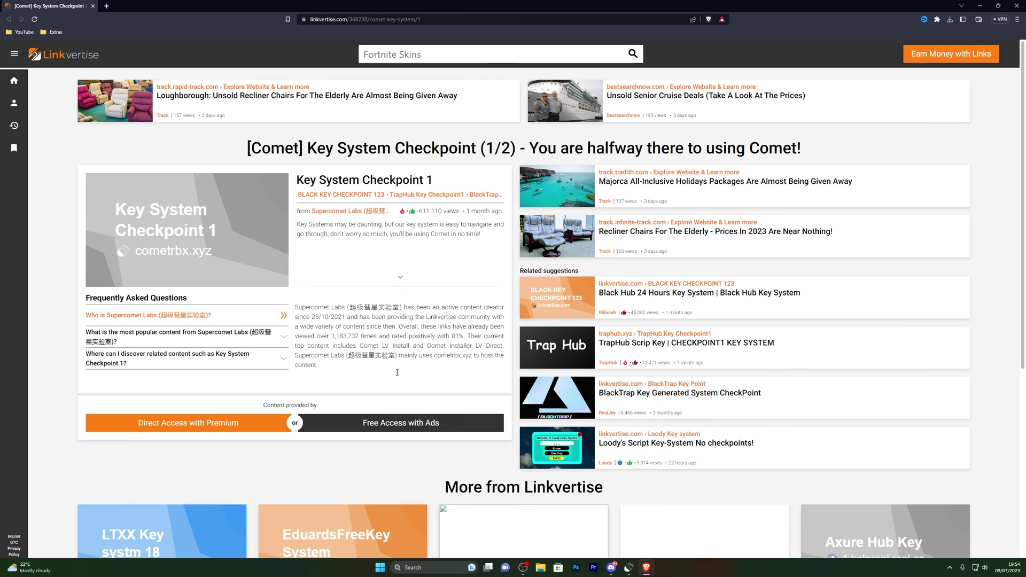
left_click(408, 425)
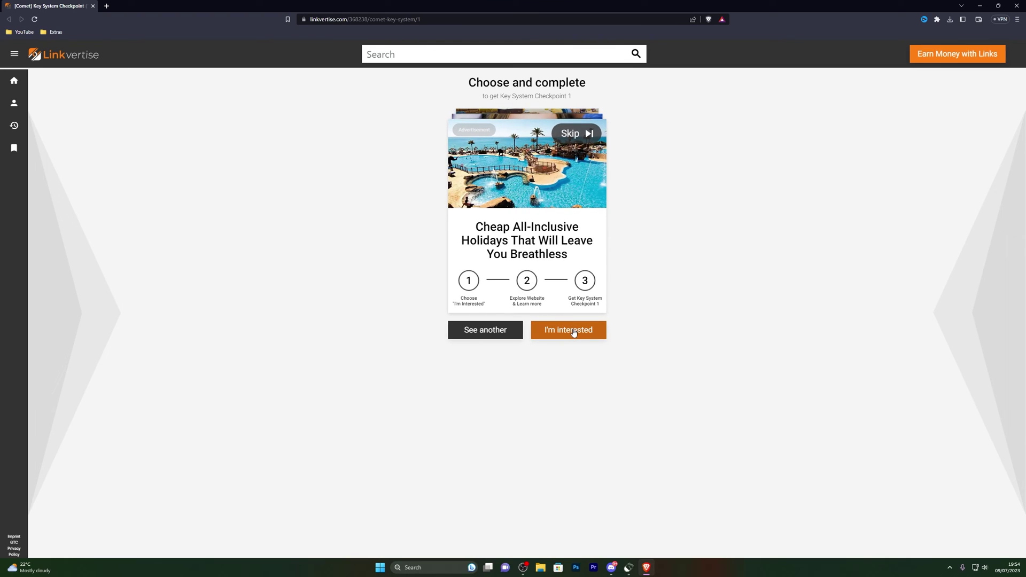
Step: Accept and visit the holiday advert, then mark Checkpoint 1 as completed
left_click(574, 332)
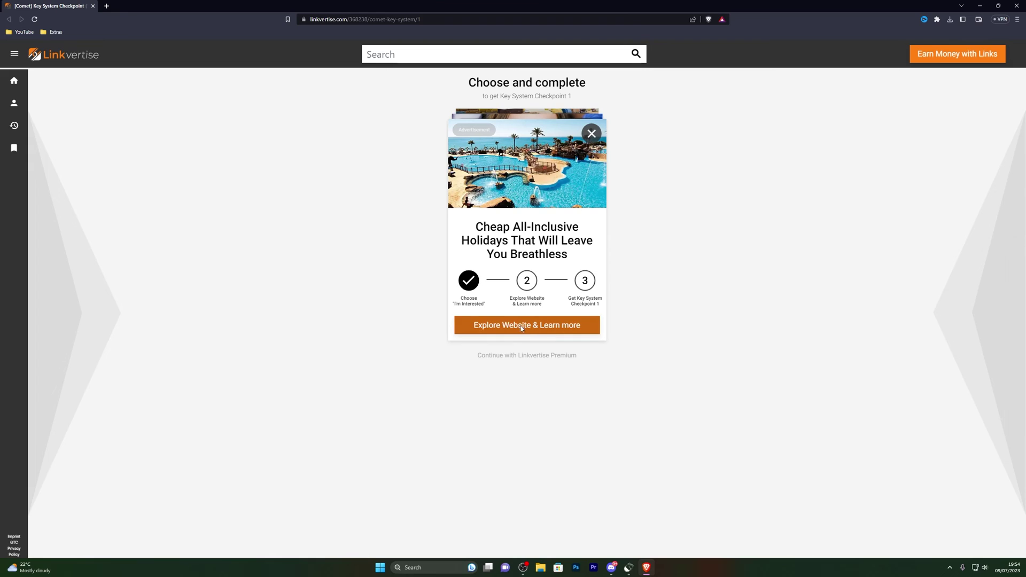
left_click(522, 327)
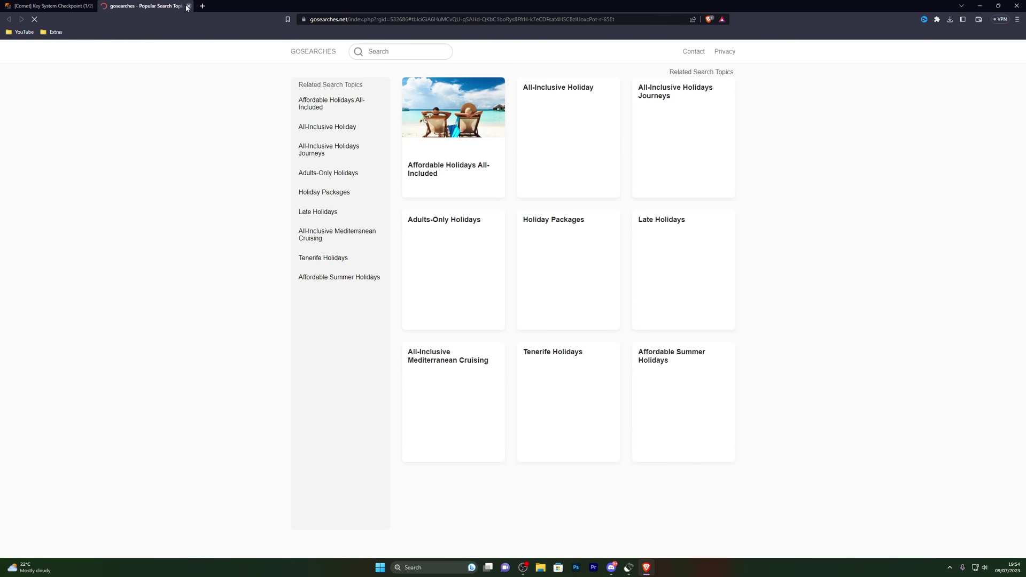
left_click(189, 6)
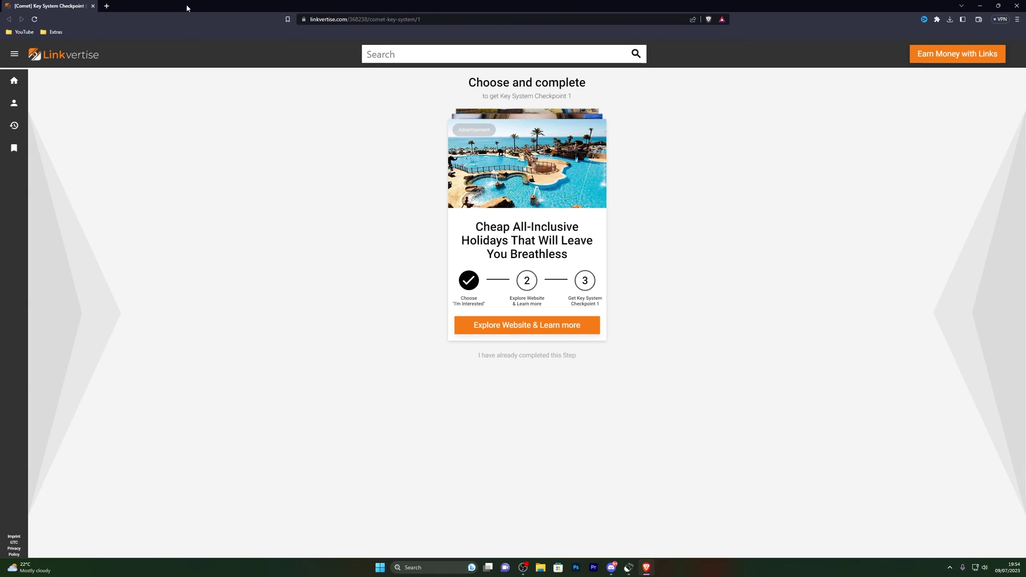
left_click(517, 356)
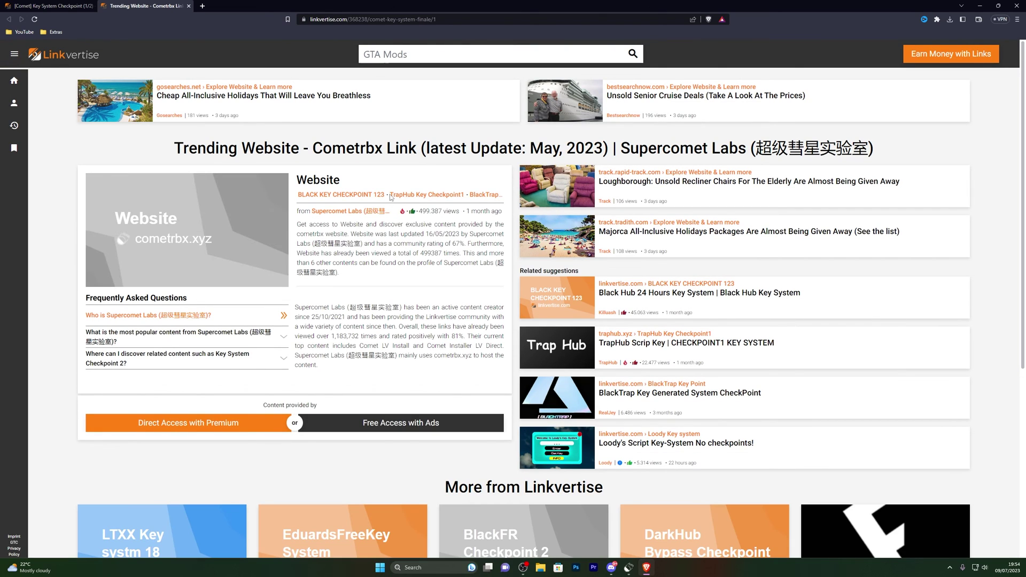
Step: Take the Opera GX ad offer for Checkpoint 2 and mark it completed to get the 24-hour key
left_click(412, 426)
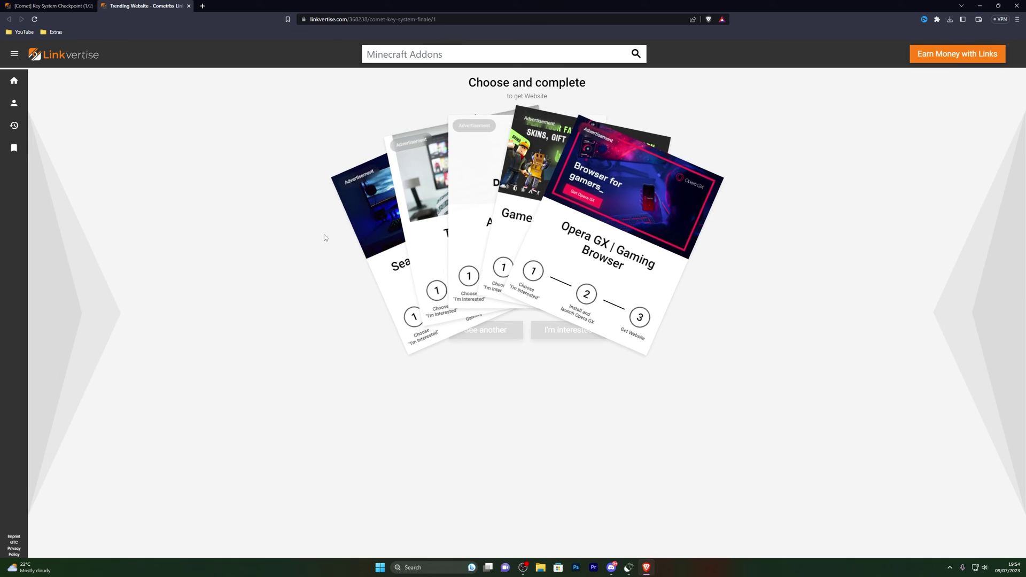
left_click(565, 337)
left_click(533, 326)
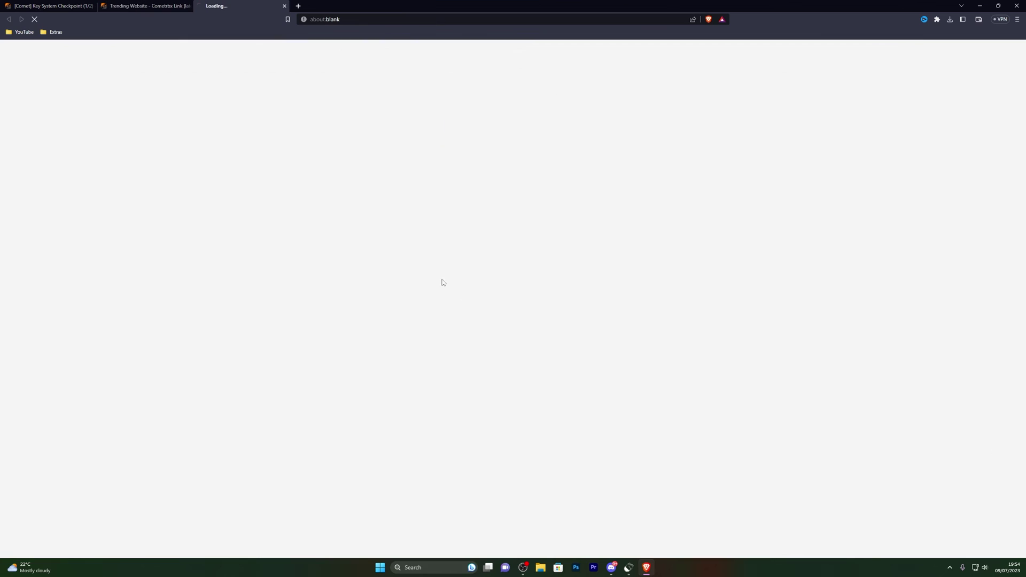
left_click(285, 7)
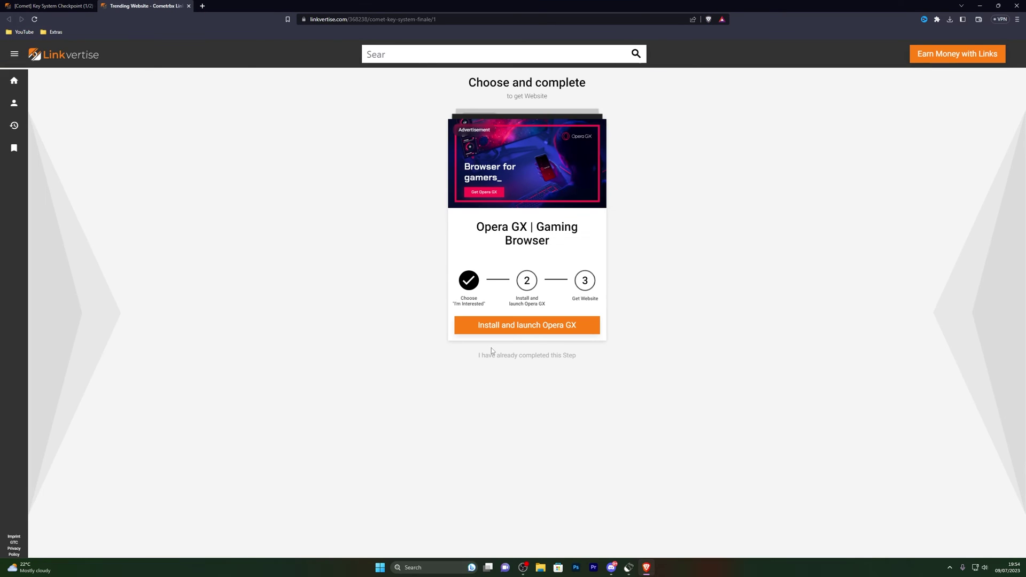
left_click(539, 356)
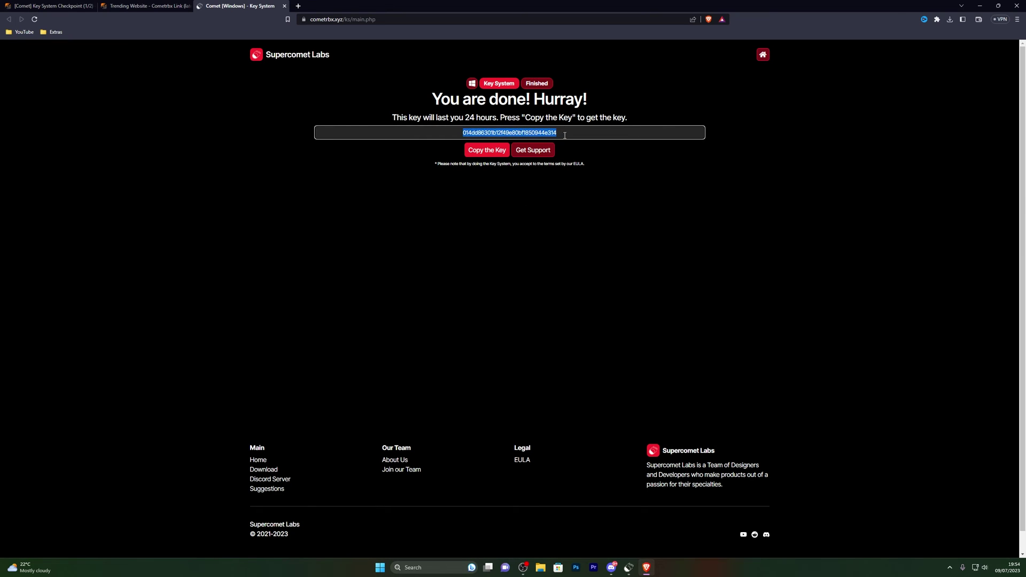
Step: Copy the 24-hour key, paste it into Comet's Key System field and approve it
left_click(482, 152)
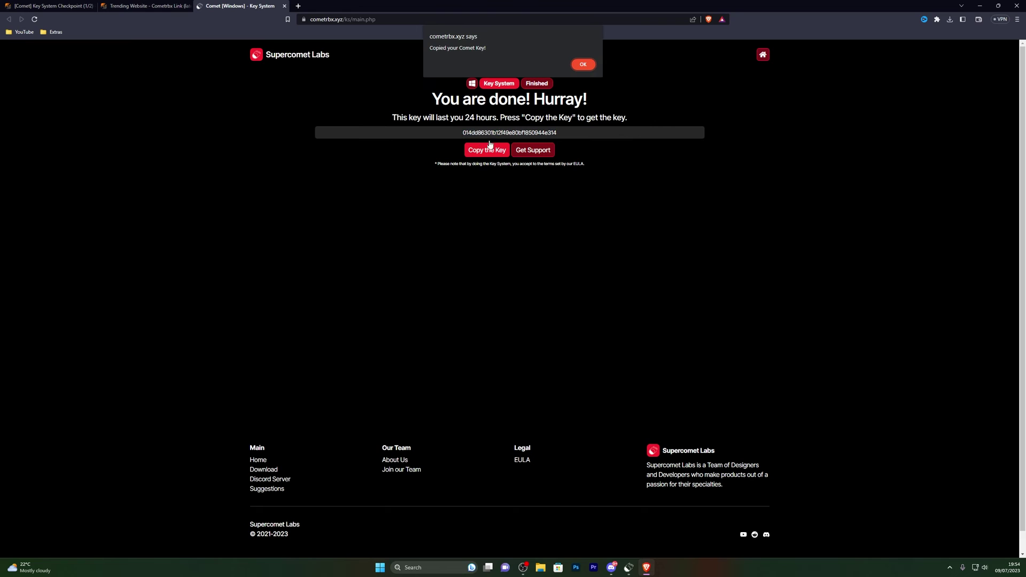
left_click(585, 64)
left_click(629, 567)
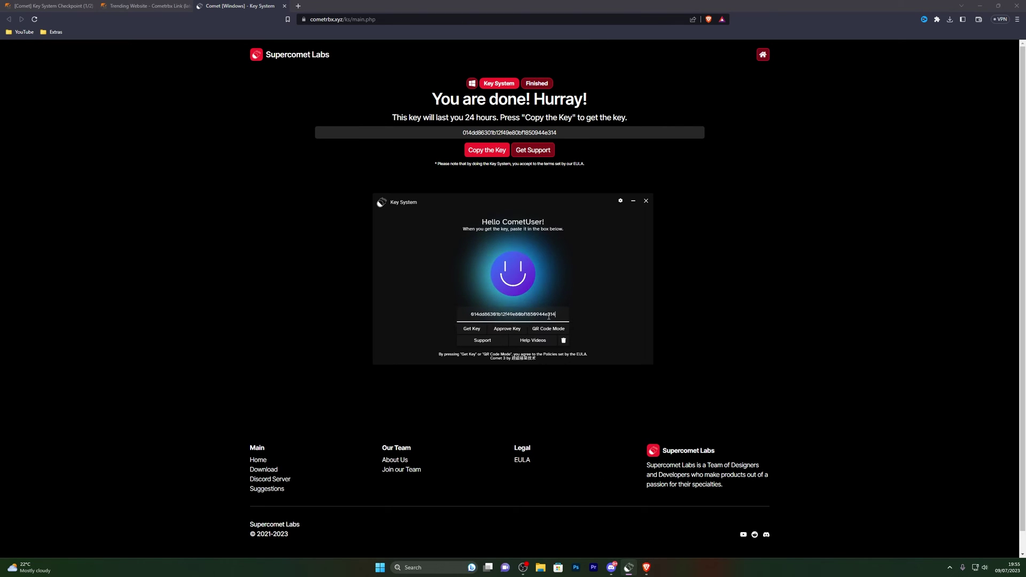
double_click(494, 316)
right_click(494, 315)
left_click(444, 353)
left_click(505, 332)
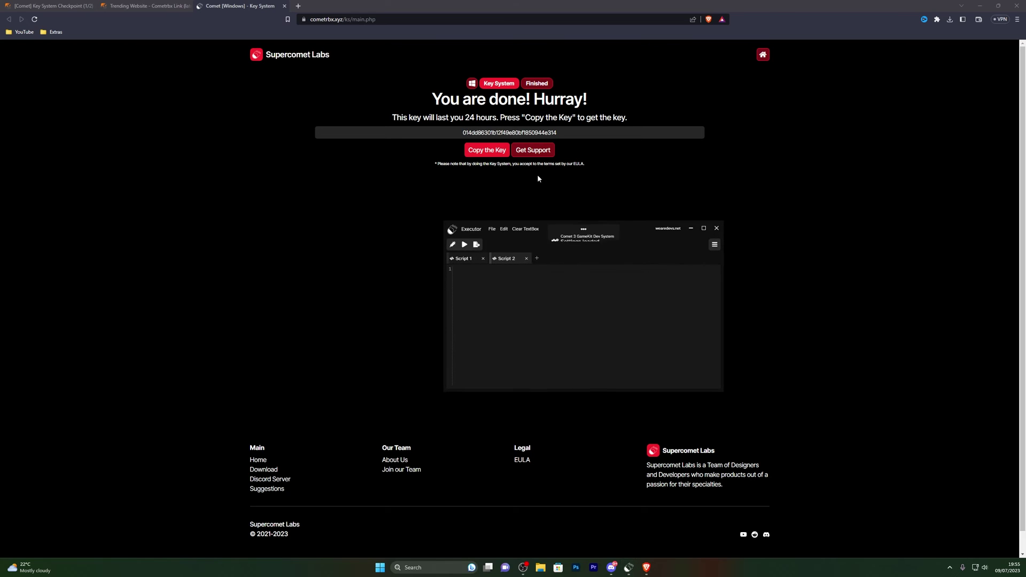
Step: Select the key text on the key page, then deselect it
left_click_drag(557, 133, 477, 133)
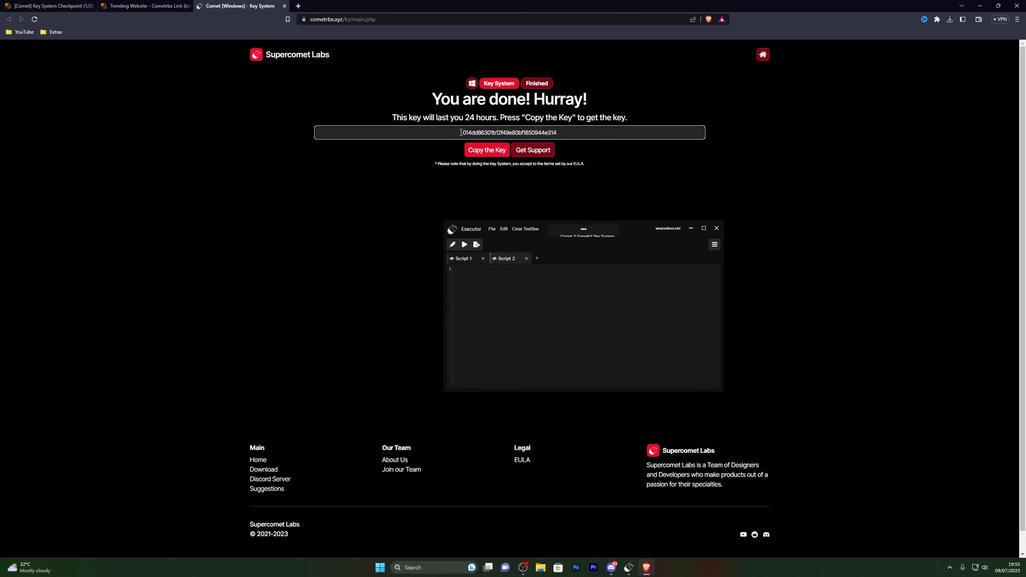
left_click_drag(560, 135, 458, 129)
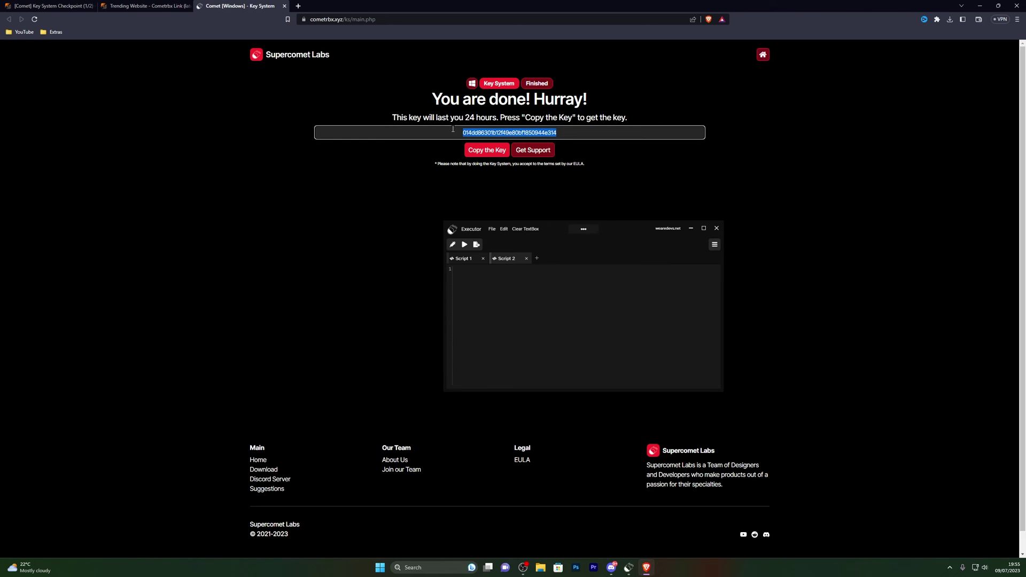
left_click(437, 159)
left_click(567, 159)
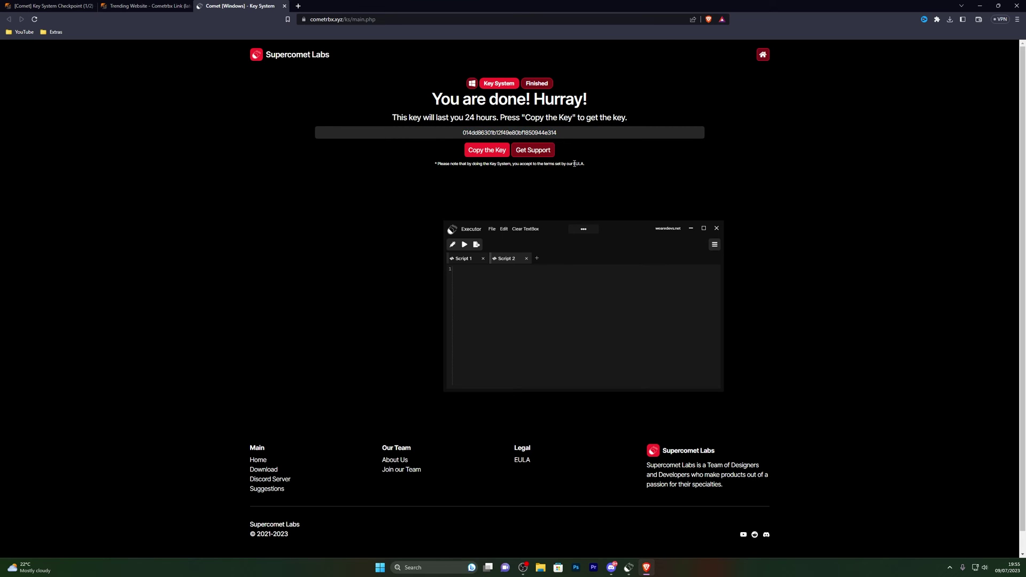
left_click(446, 177)
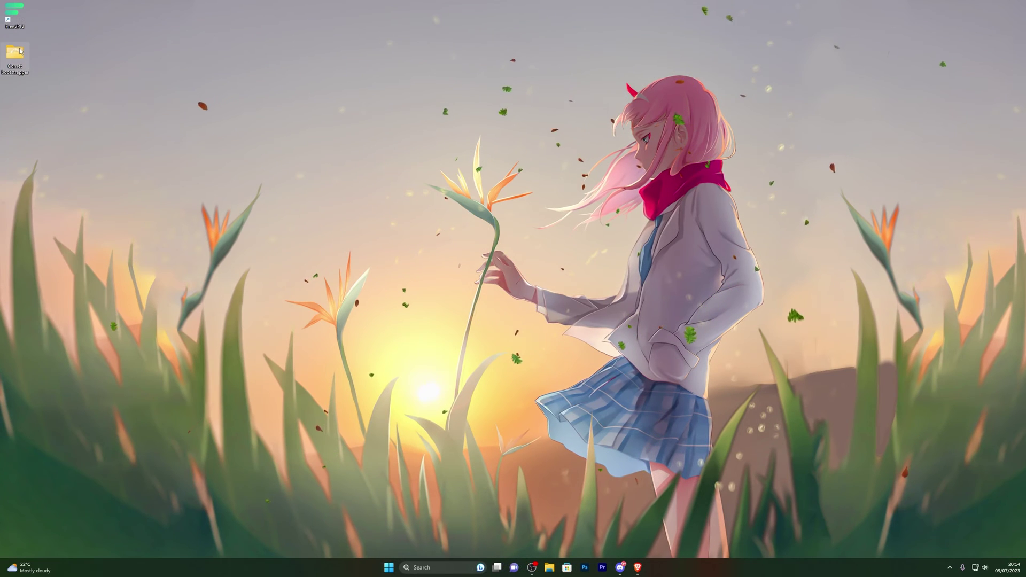
Step: Open the Comet bootstrapper folder and launch the bootstrapper application
double_click(20, 51)
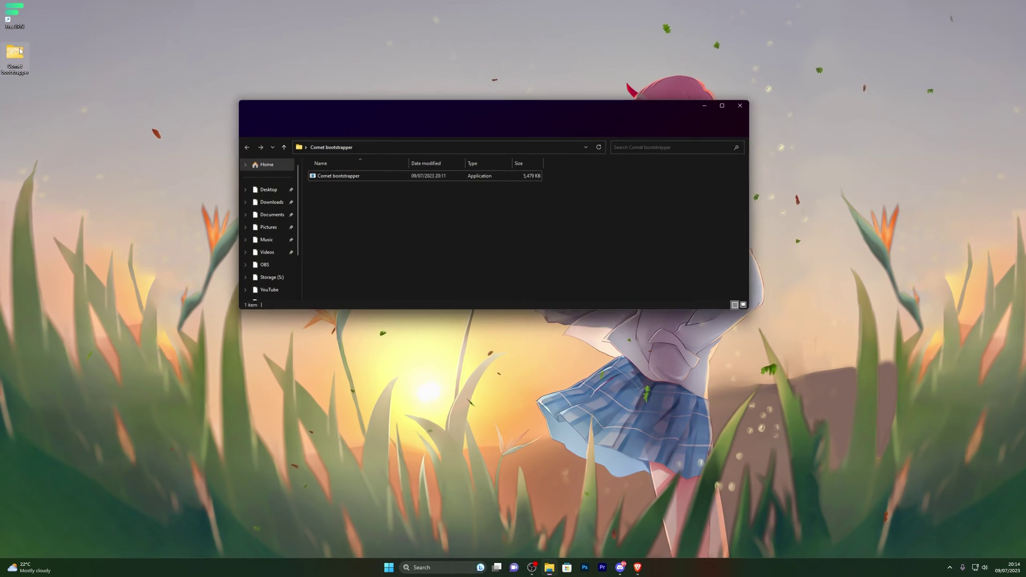
left_click(327, 181)
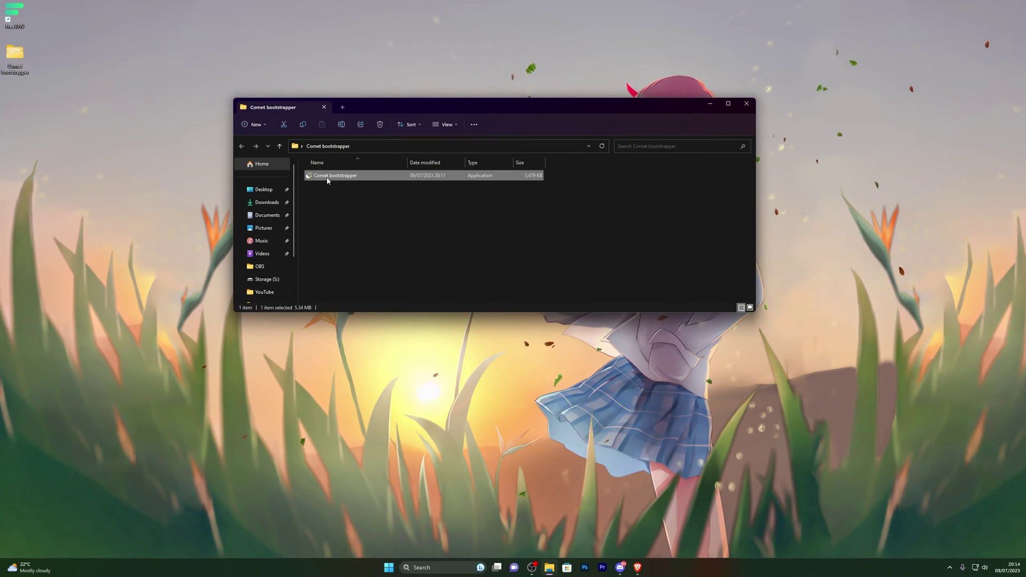
double_click(326, 178)
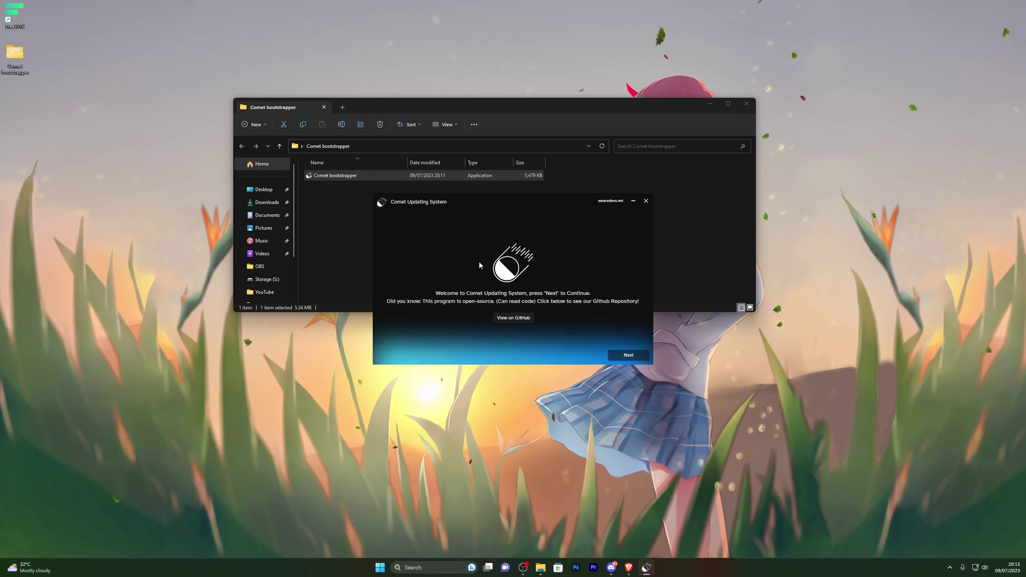
Step: Accept the EULA, decline the Discord invite, and exclude Comet from antivirus to install it
left_click_drag(473, 202, 460, 193)
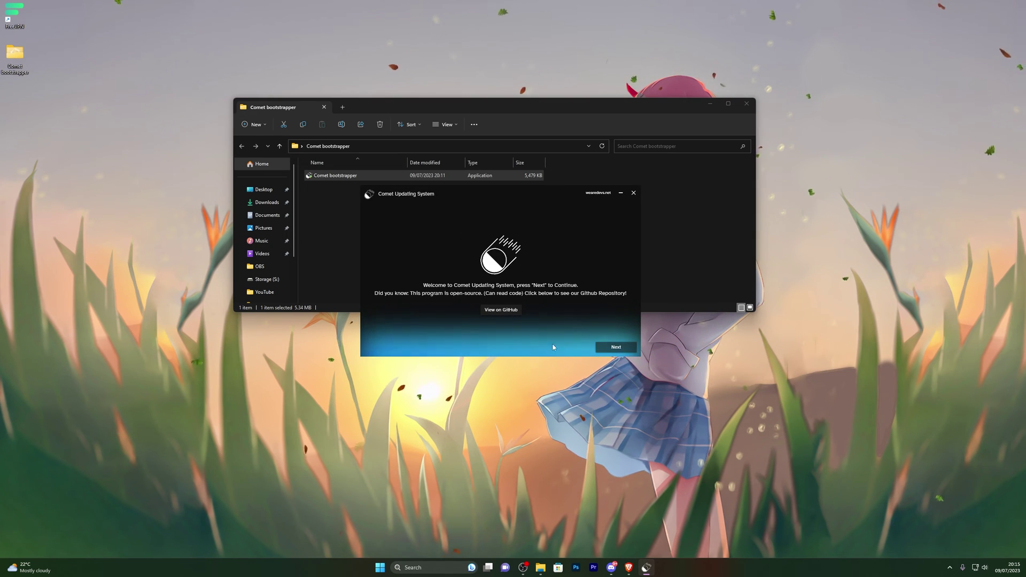
left_click(616, 348)
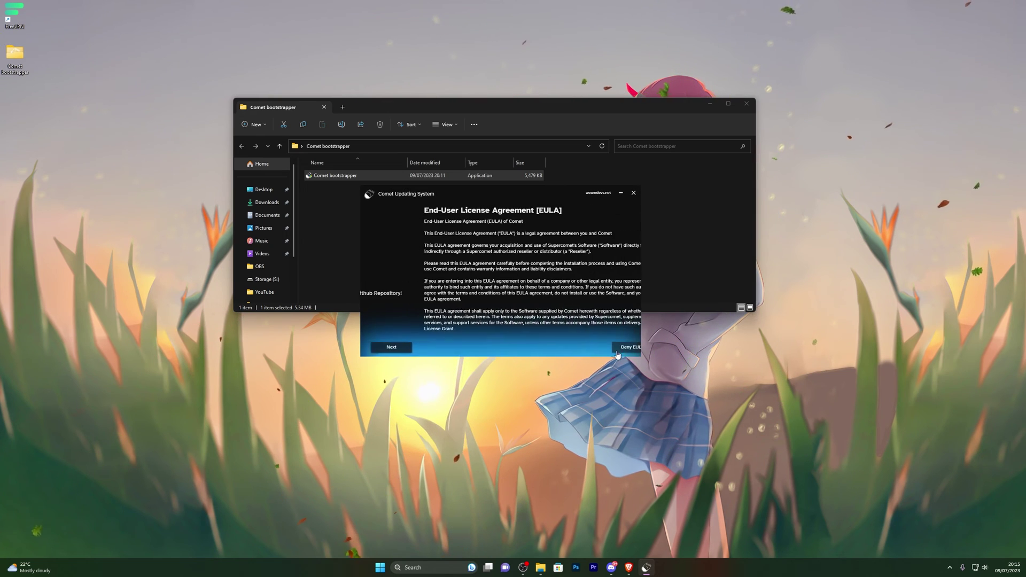
left_click(620, 348)
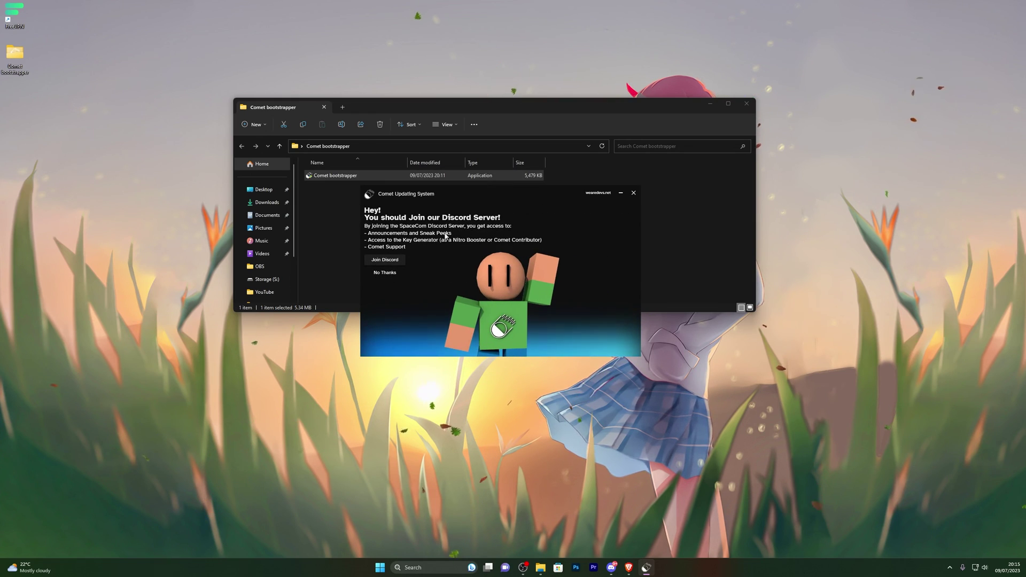
left_click(383, 274)
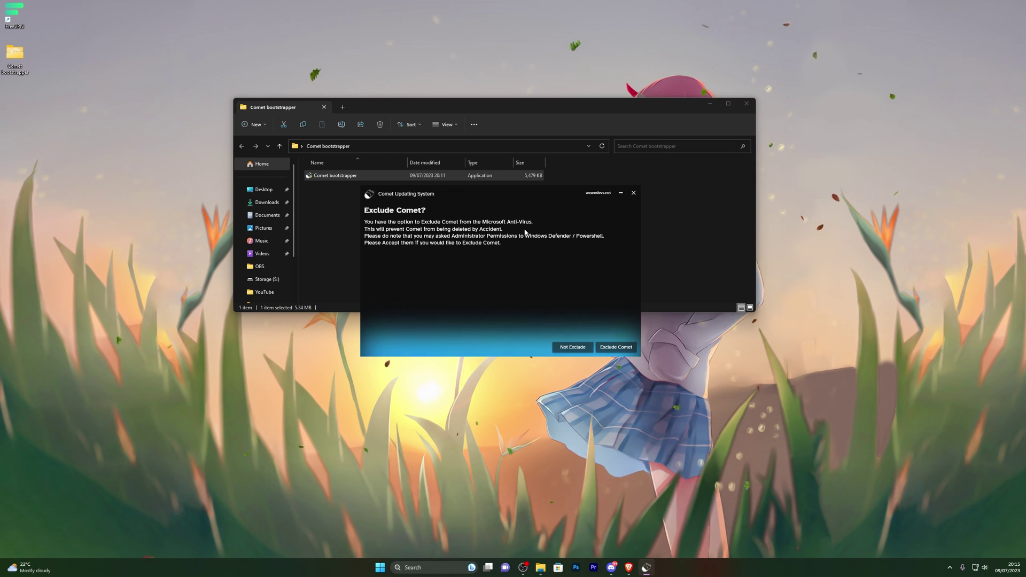
left_click(619, 352)
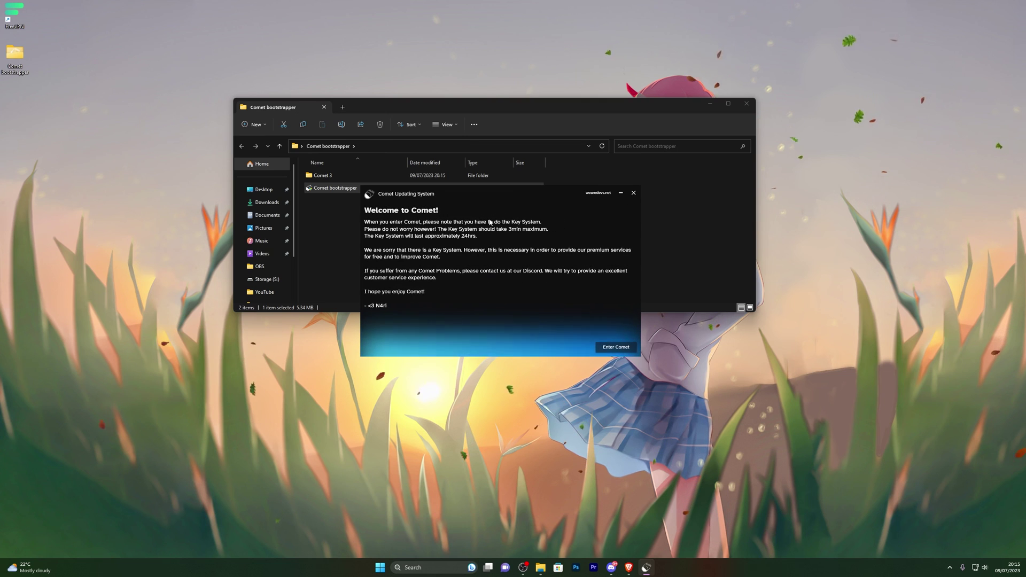
Step: Enter Comet, view the Home page and browse the ScriptBlox script hub
left_click(611, 348)
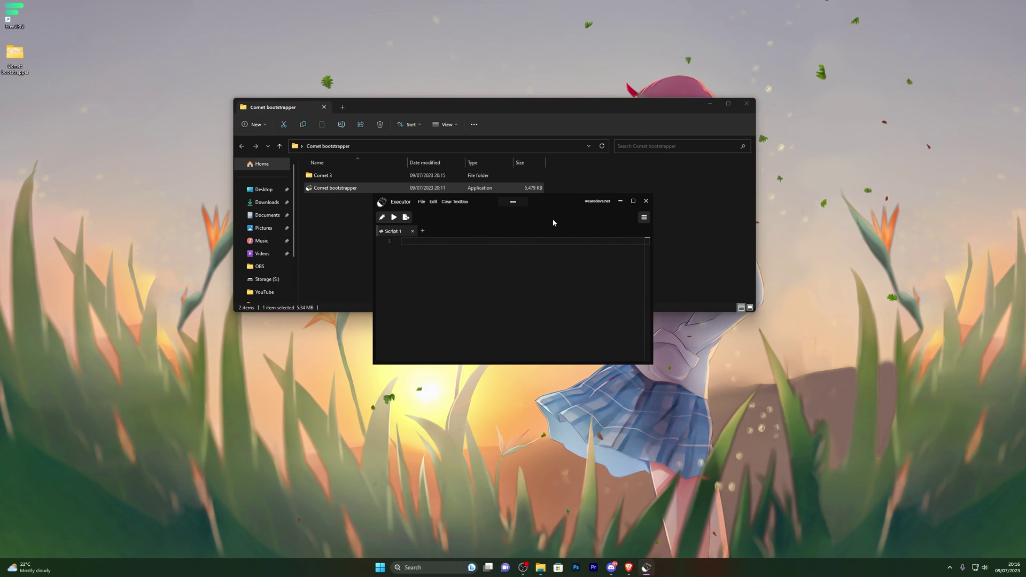
left_click(513, 203)
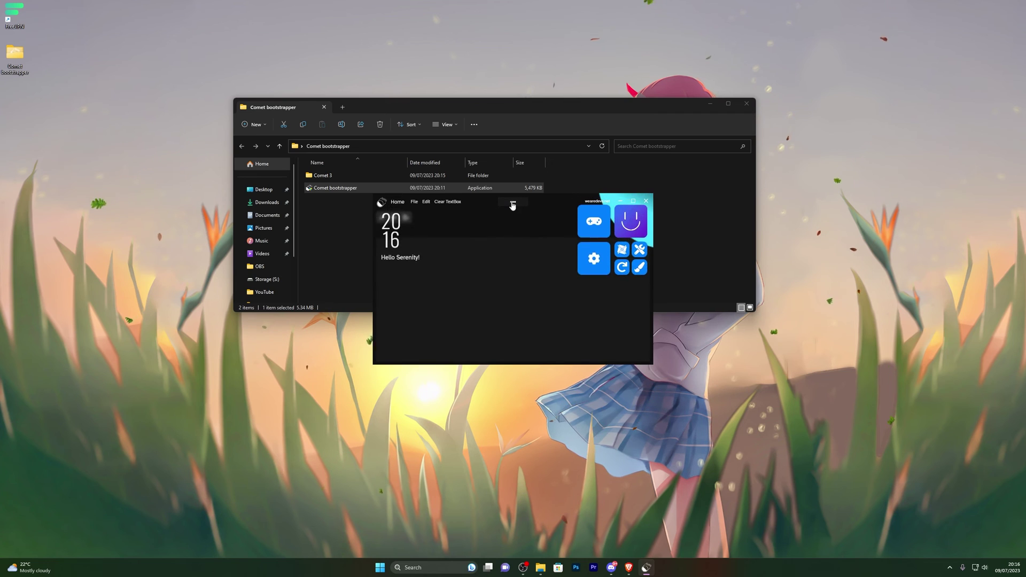
left_click(588, 227)
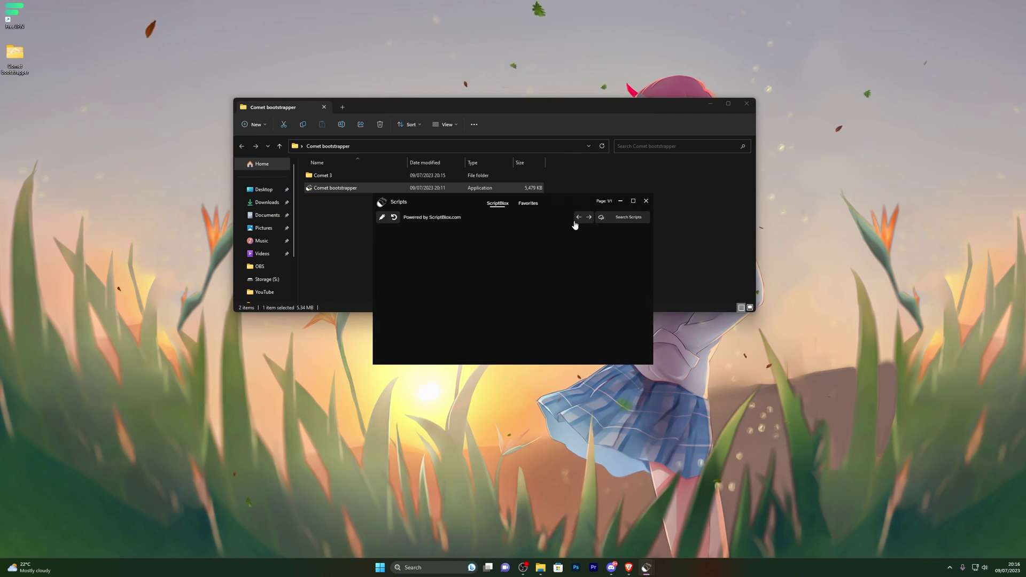
left_click(629, 218)
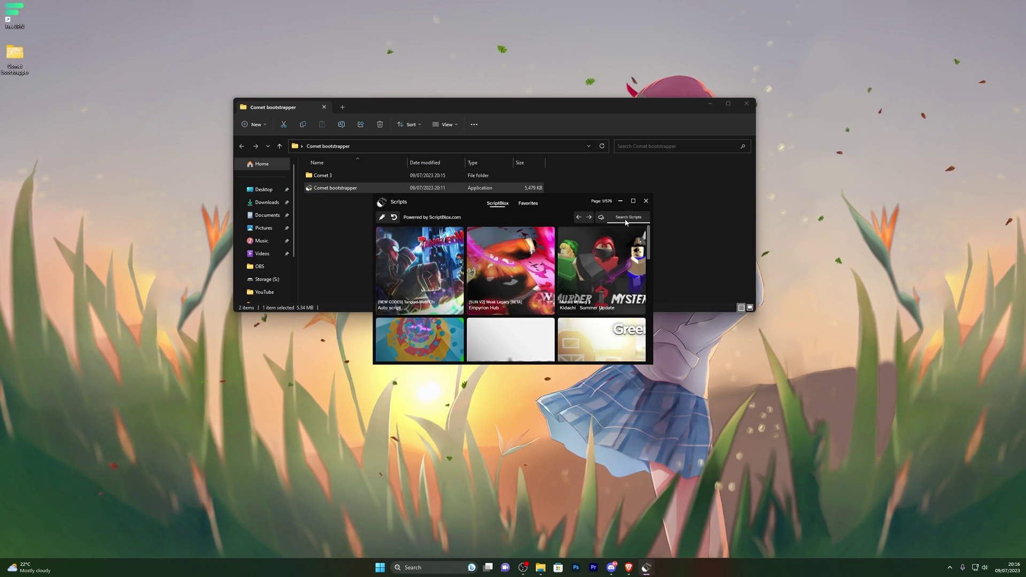
left_click(647, 201)
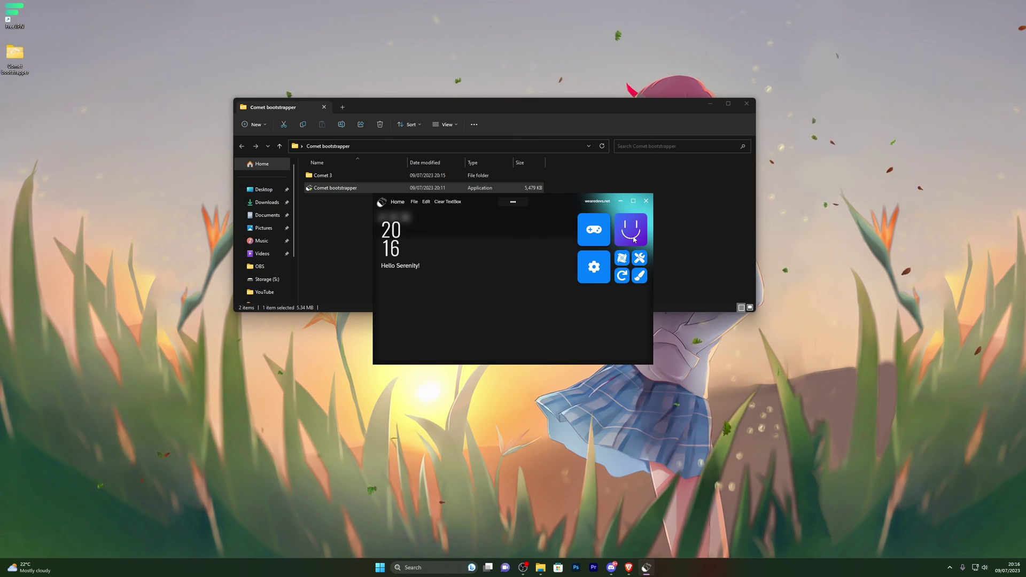
Step: Open and close Comet's settings, then show and hide the saved-script list
left_click(594, 270)
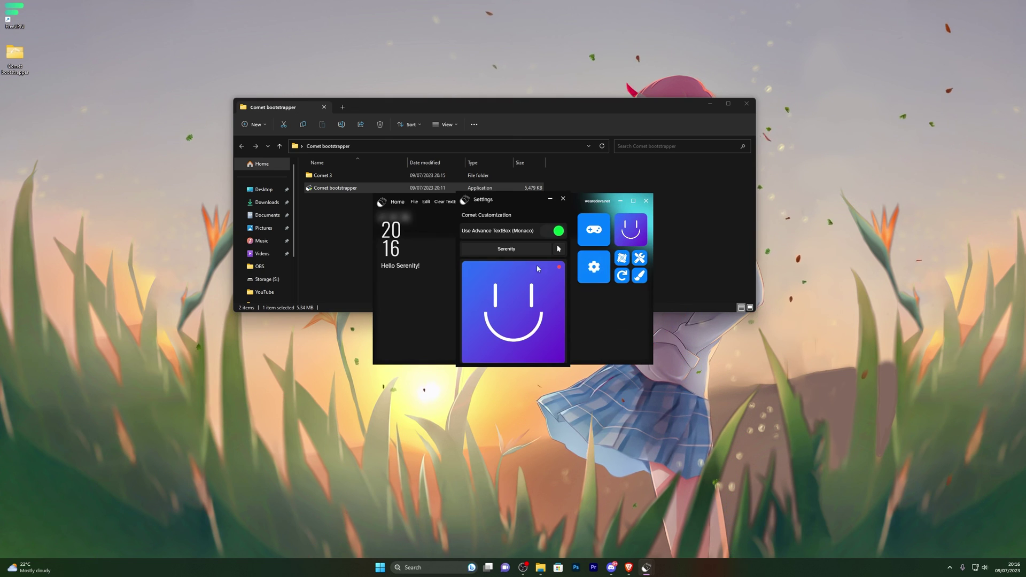
left_click(564, 200)
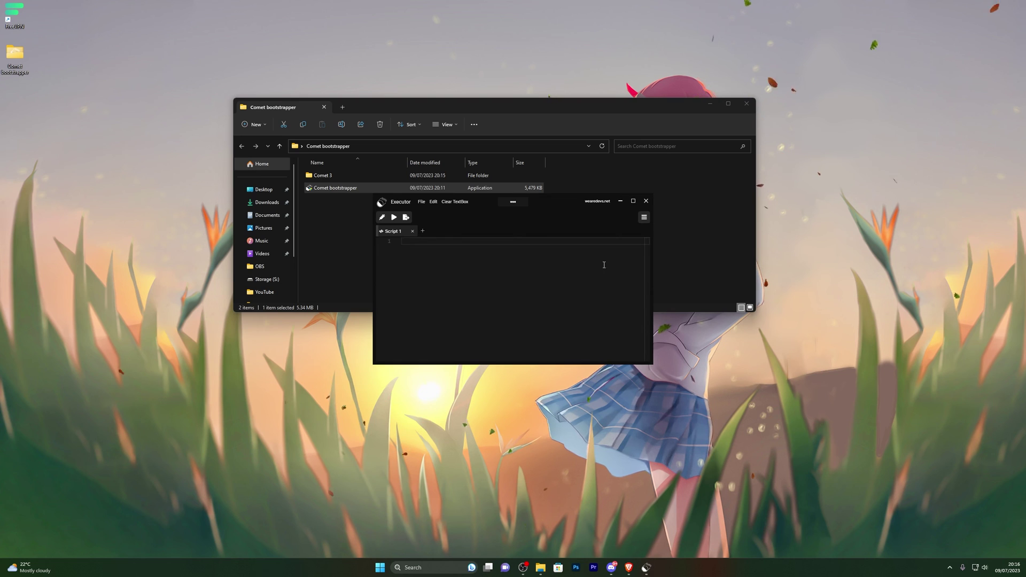
left_click(644, 219)
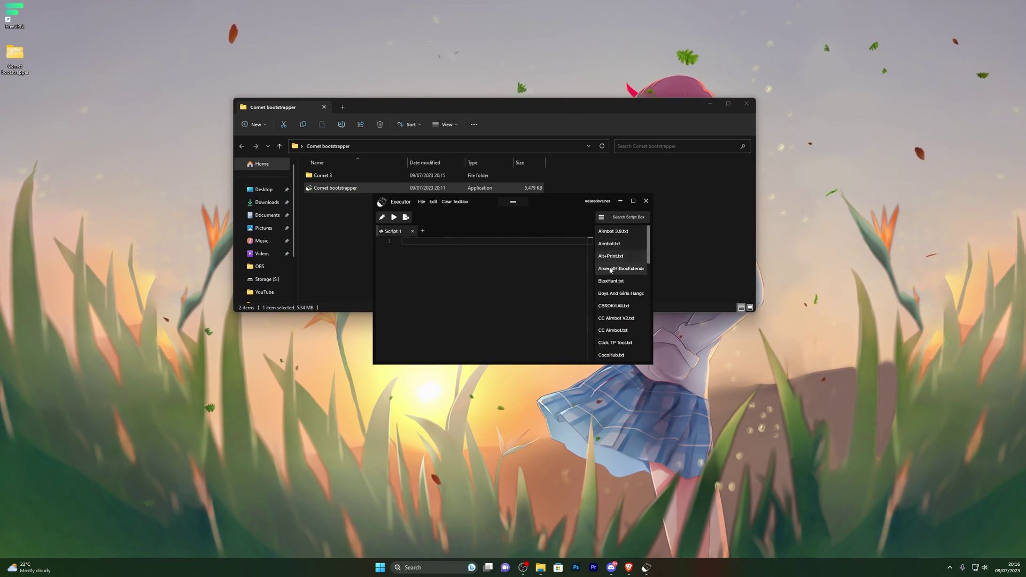
scroll(615, 285, "up", 5)
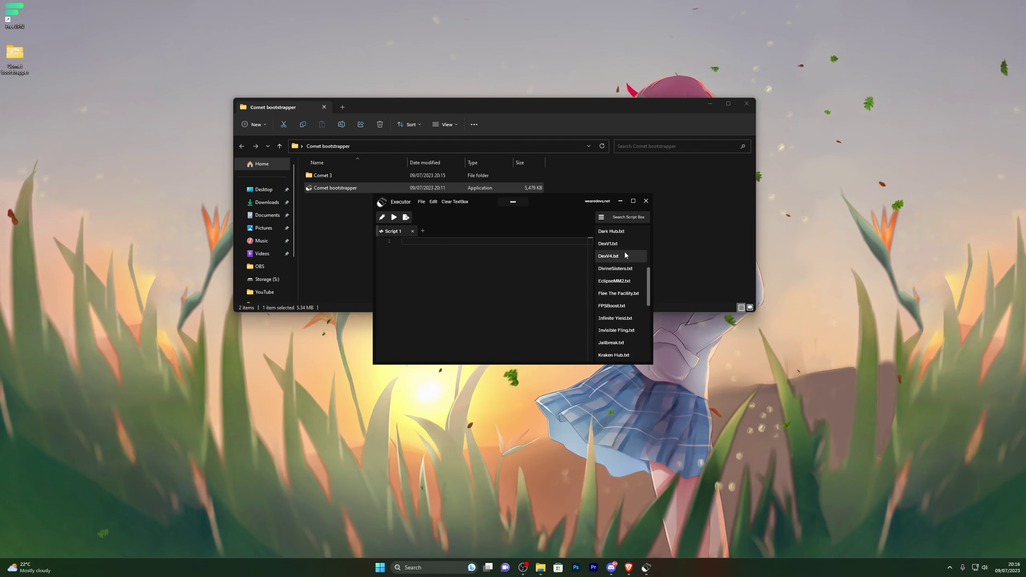
left_click(604, 219)
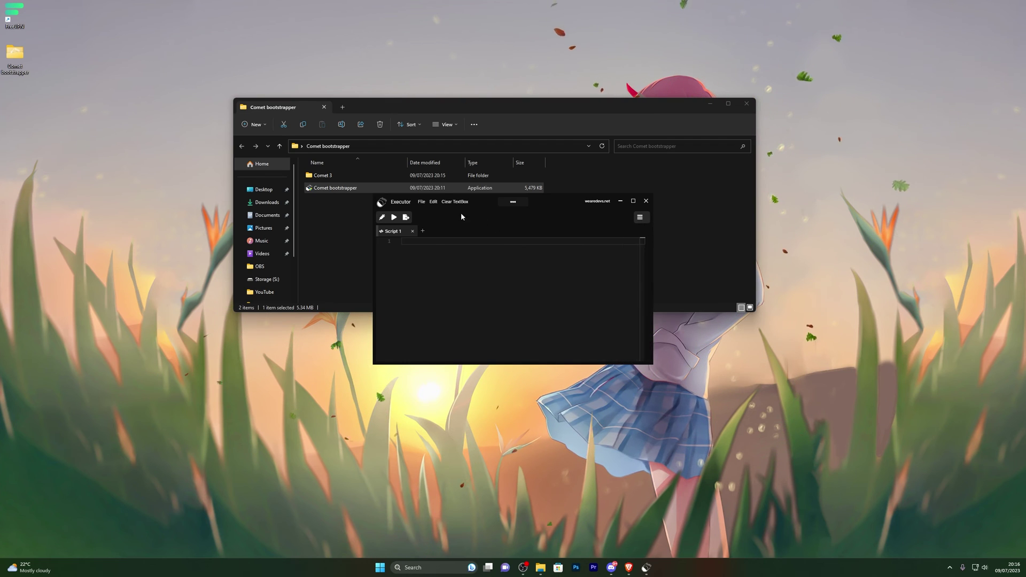
Step: Browse into the Comet 3 folder's scripts folder in File Explorer
left_click(331, 183)
double_click(329, 179)
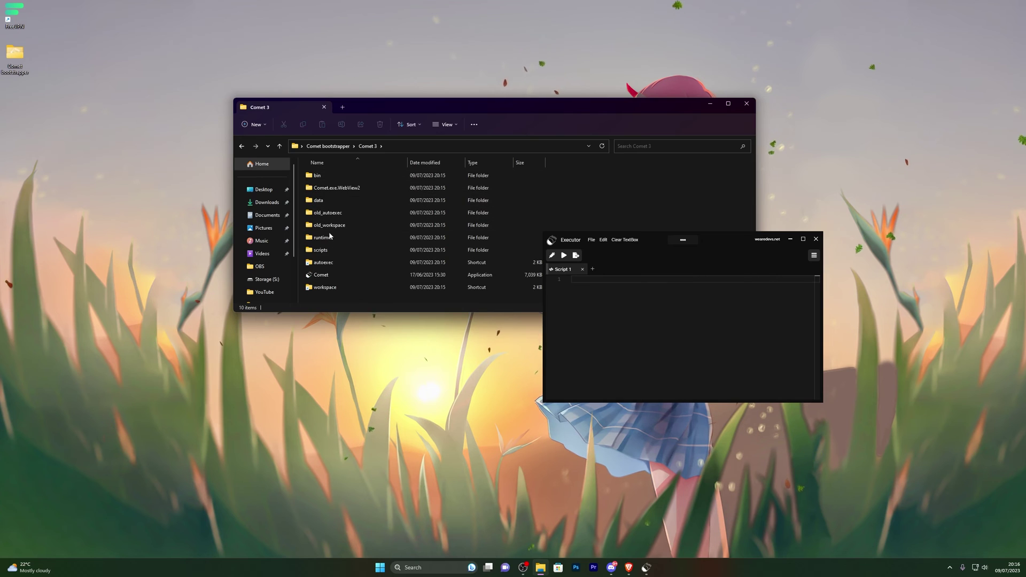
double_click(327, 251)
scroll(328, 241, "down", 3)
scroll(342, 240, "down", 4)
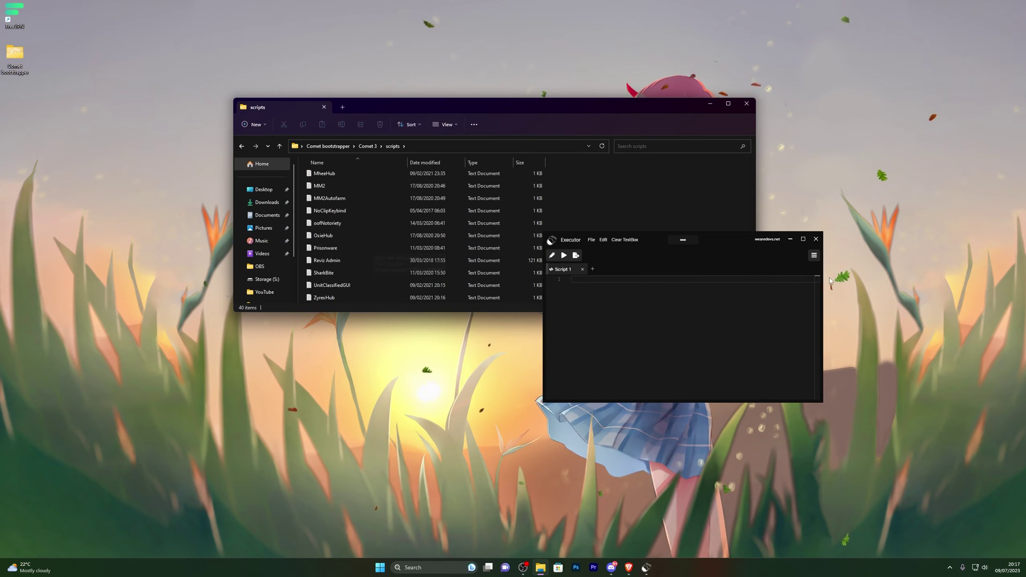
Step: Load Aimbot.txt from the executor's saved-script list into Script 1
left_click(814, 255)
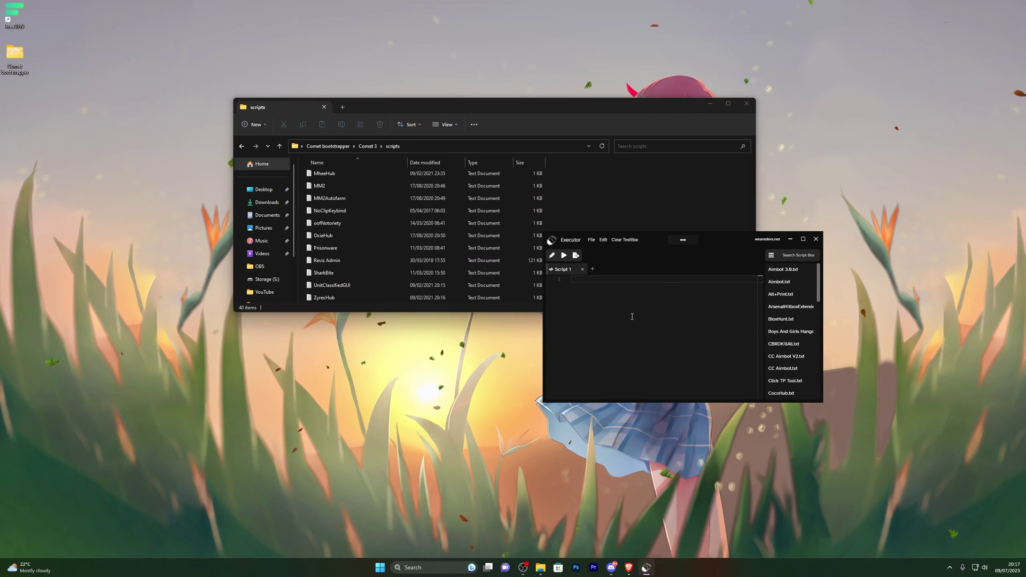
left_click(782, 283)
left_click(783, 269)
left_click(782, 282)
left_click(782, 290)
left_click(781, 284)
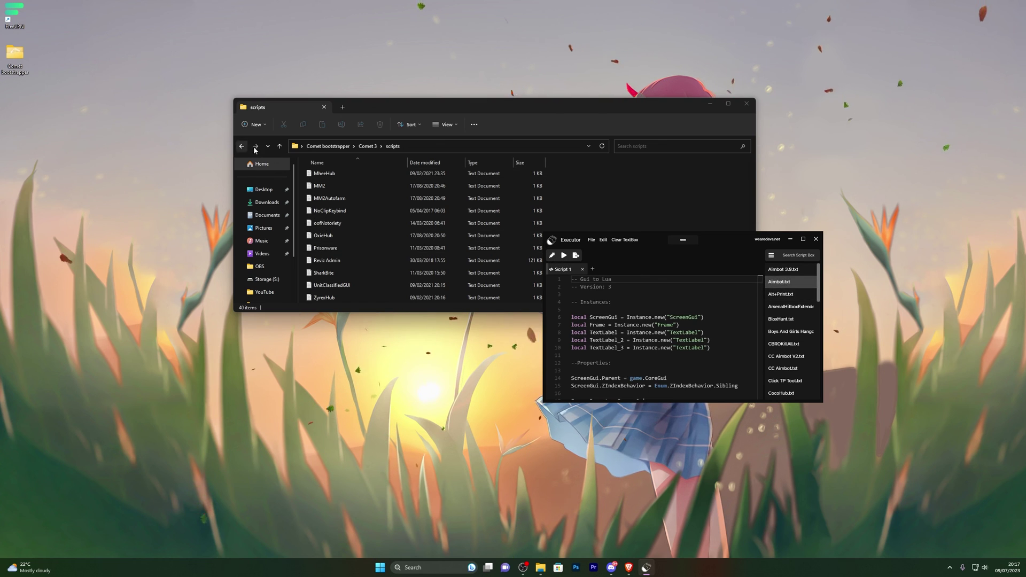
Step: Open the autoexec folder and view the fps file's contents
left_click(279, 146)
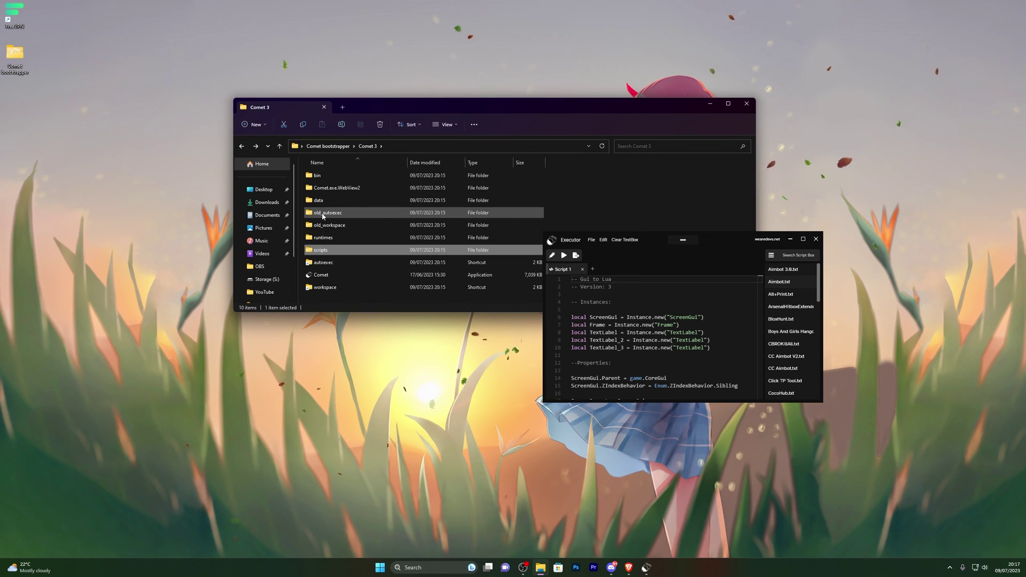
double_click(323, 262)
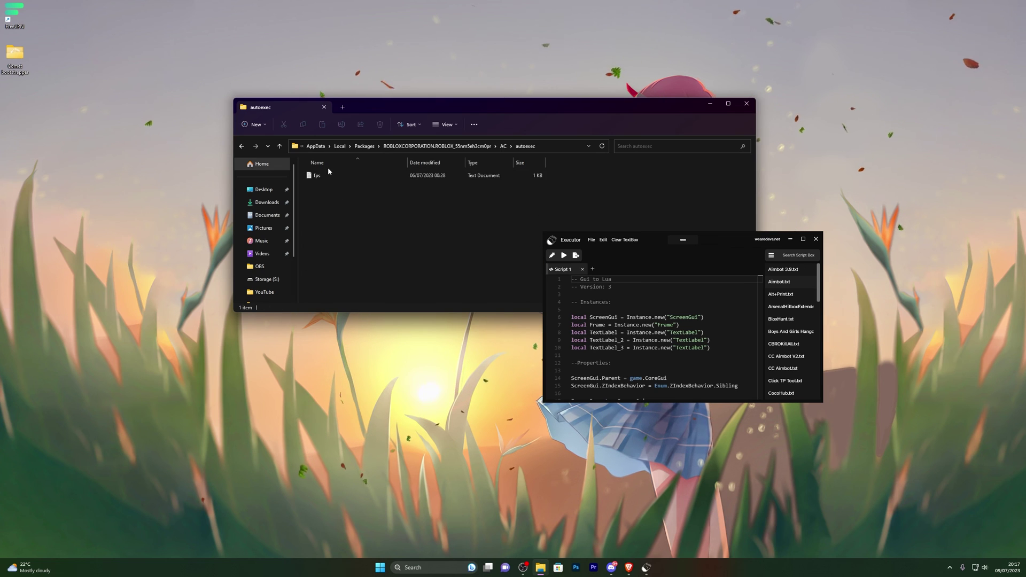
double_click(413, 178)
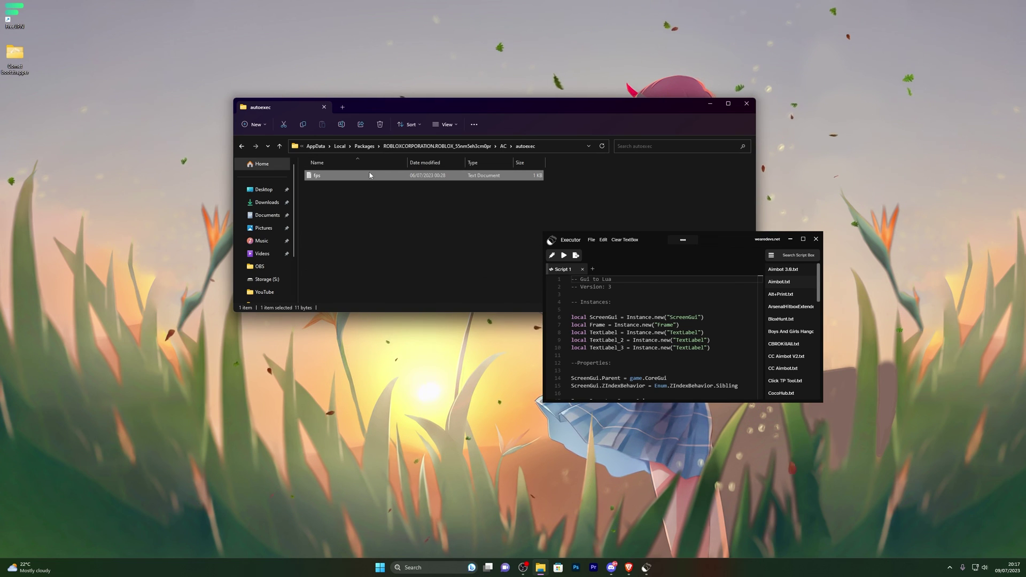
left_click(691, 118)
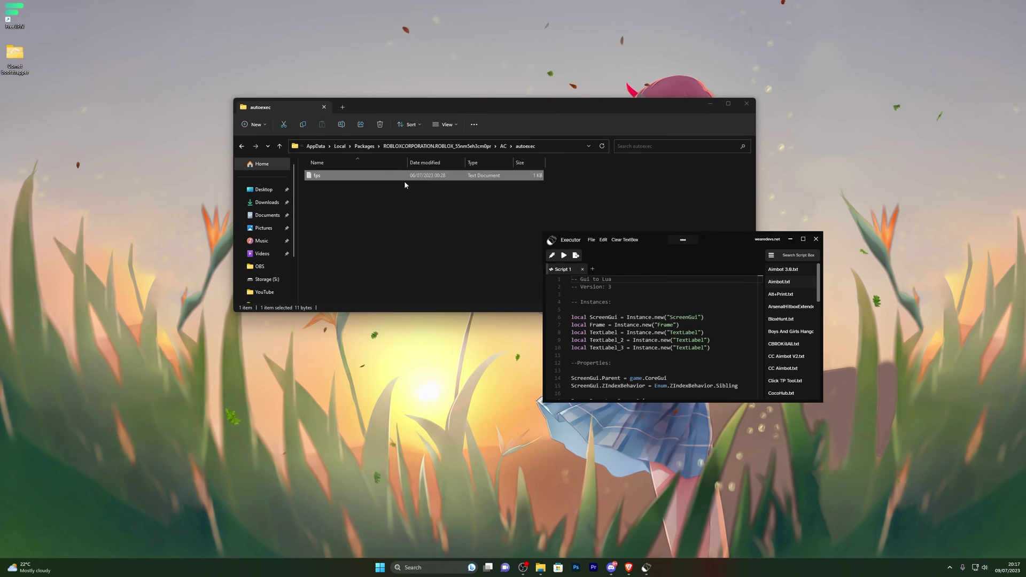